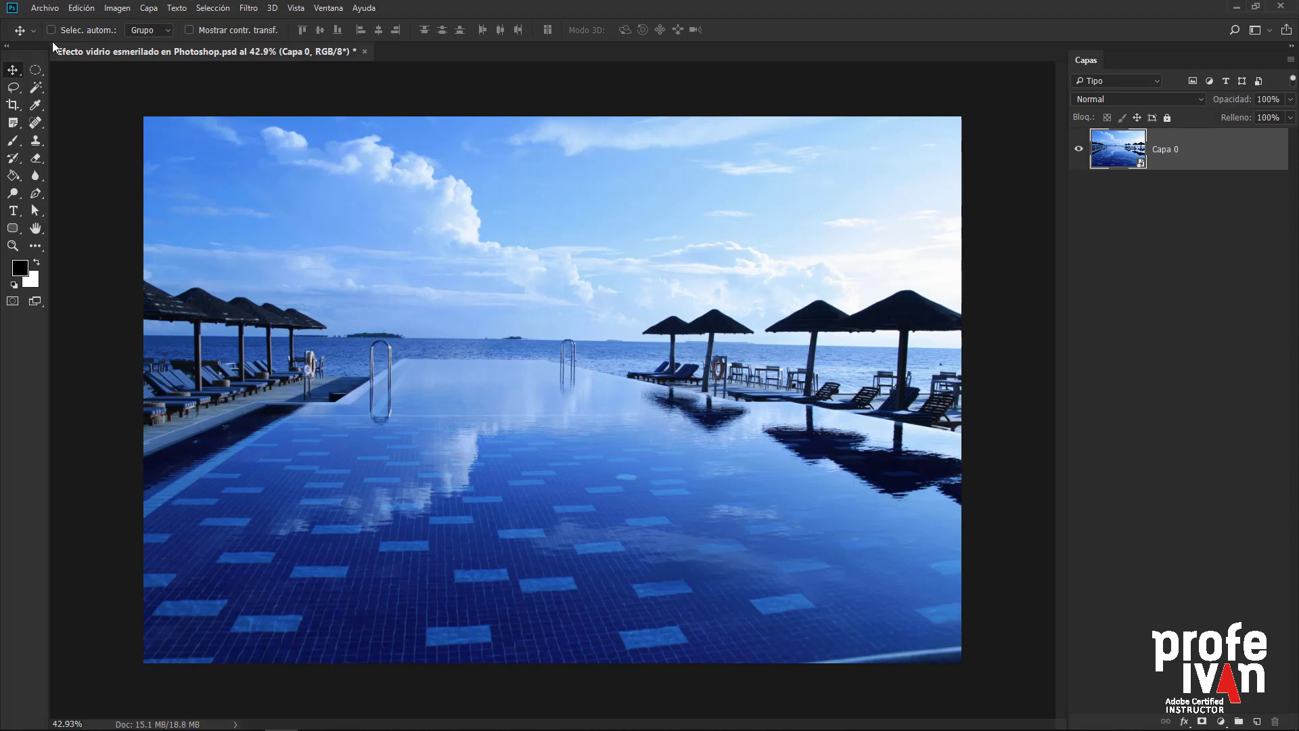
Step: Place YouTube-logo.ai into the pool photo as an embedded layer with default import options
click(53, 13)
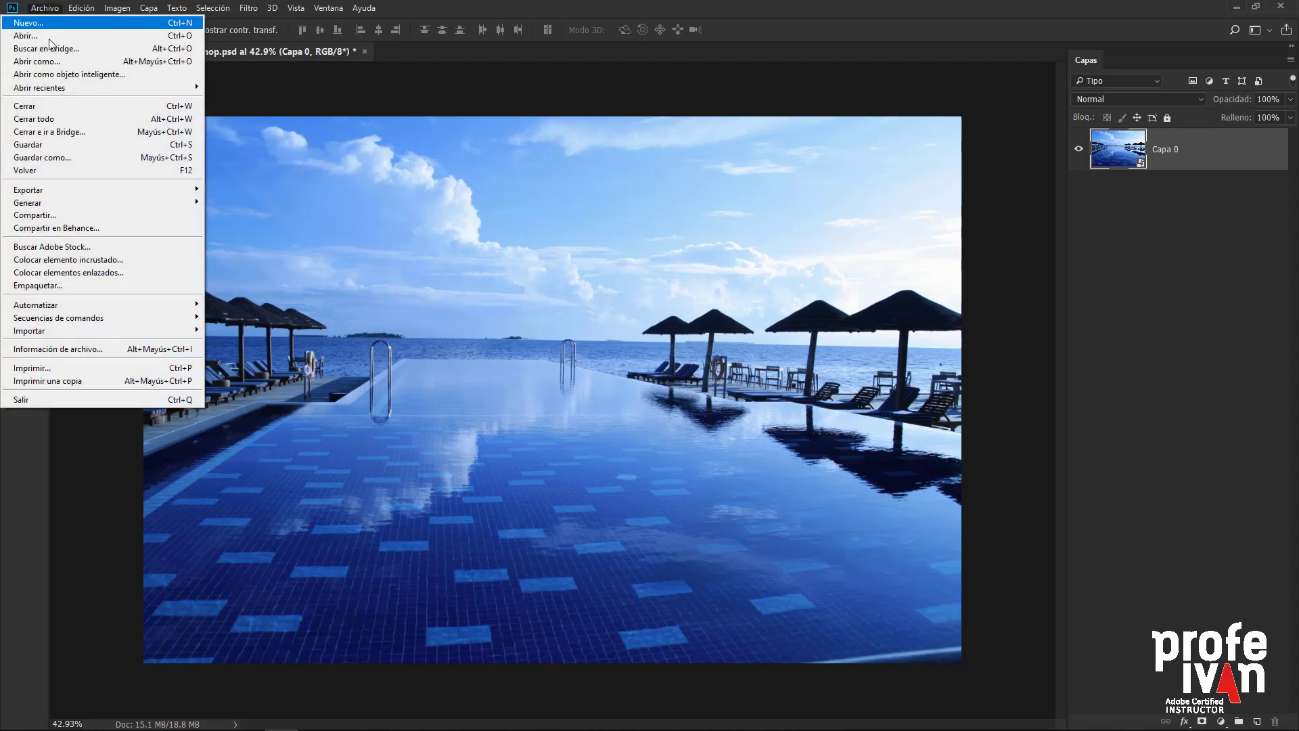
click(75, 264)
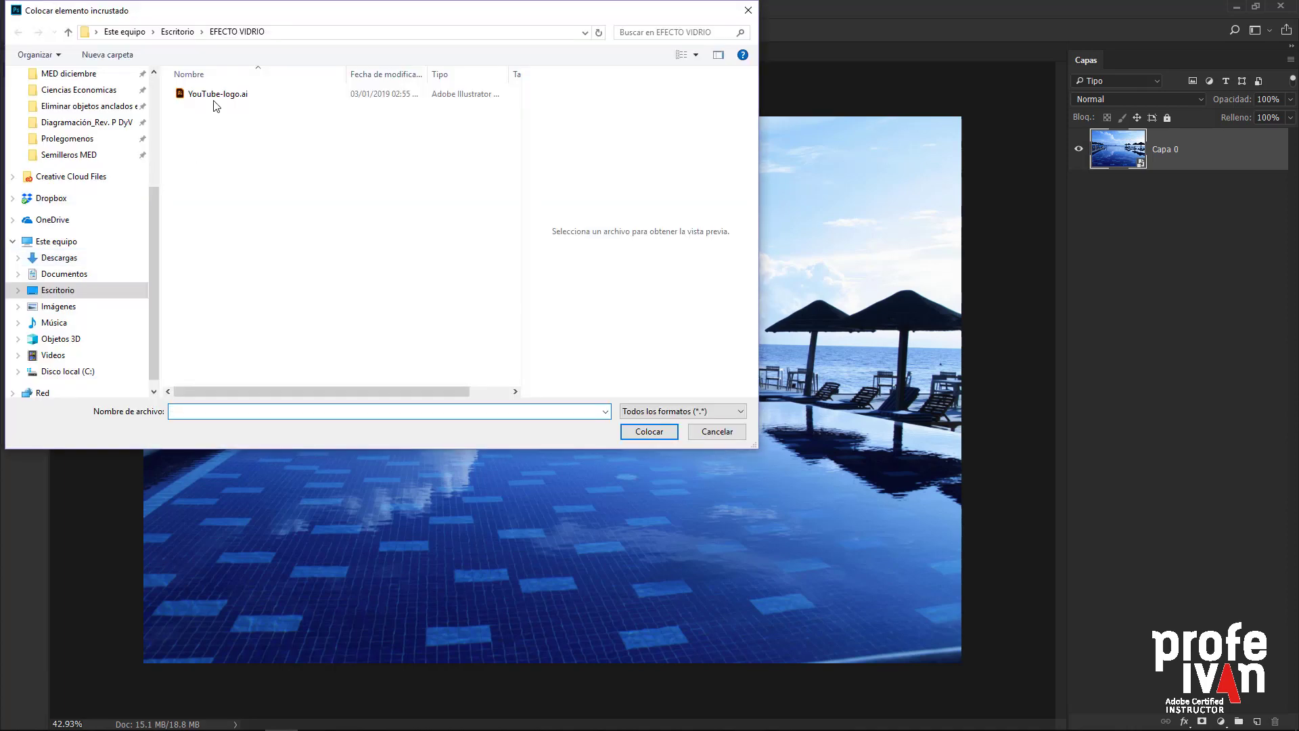
click(215, 96)
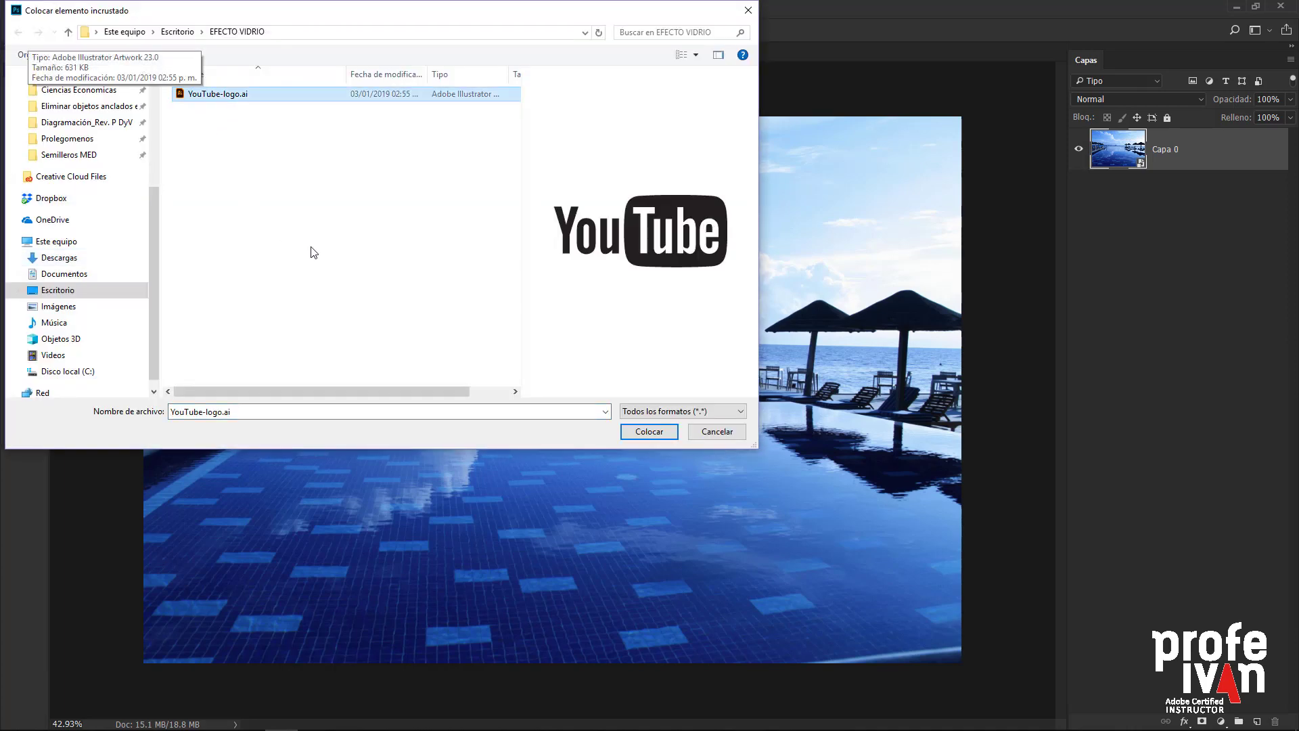
click(640, 432)
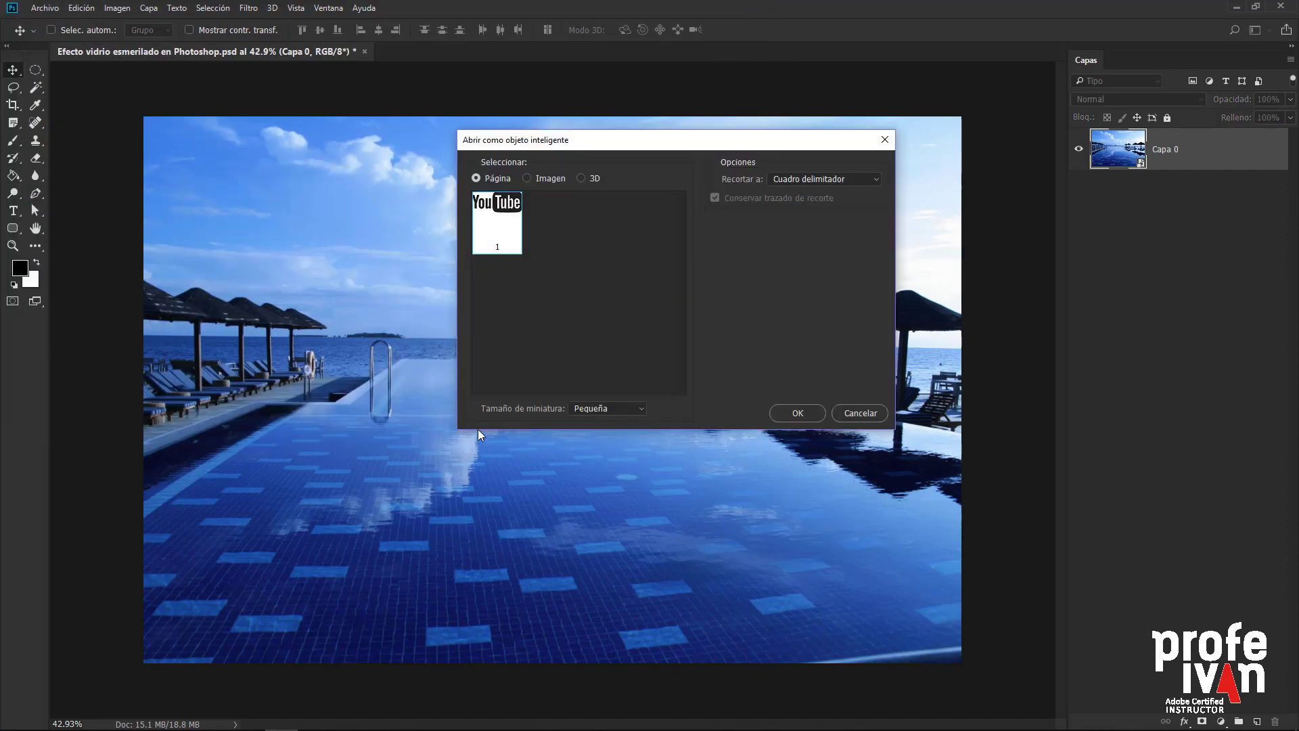
click(793, 412)
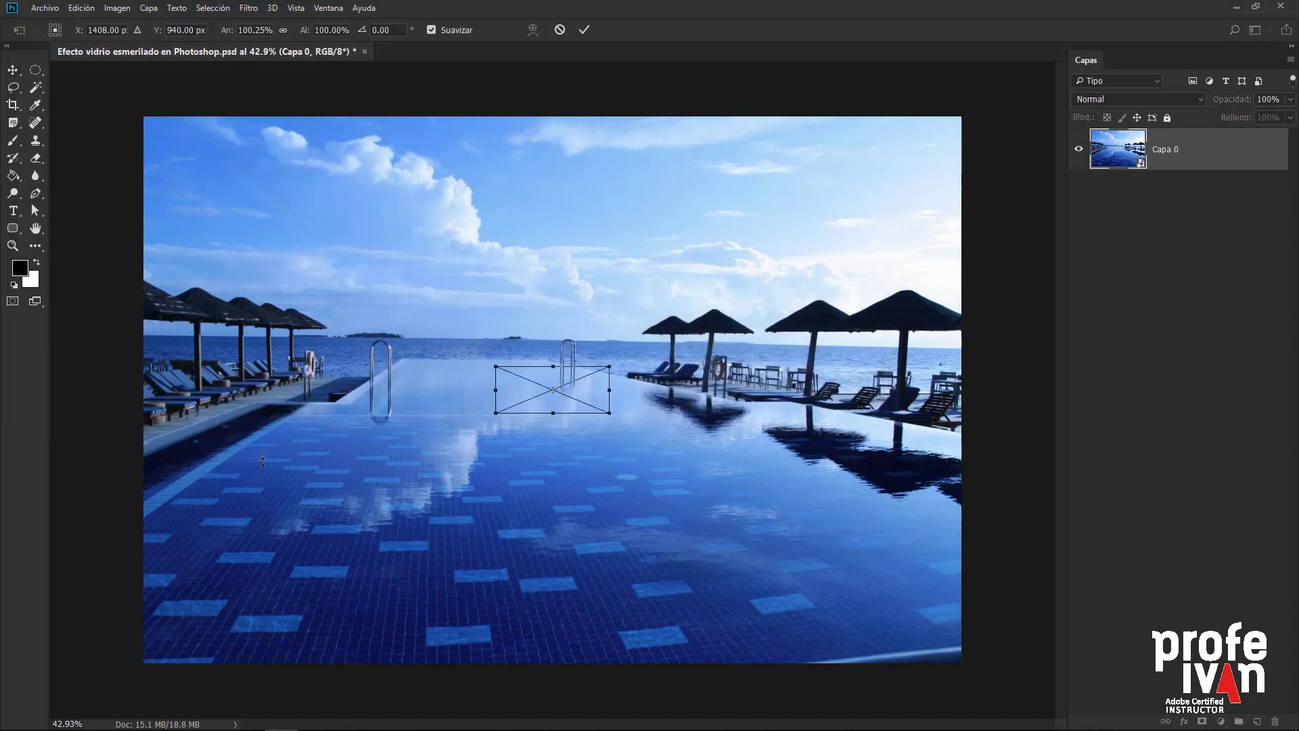
Step: Move the logo to the lower-left and enlarge it proportionally across the pool
drag(529, 407, 233, 611)
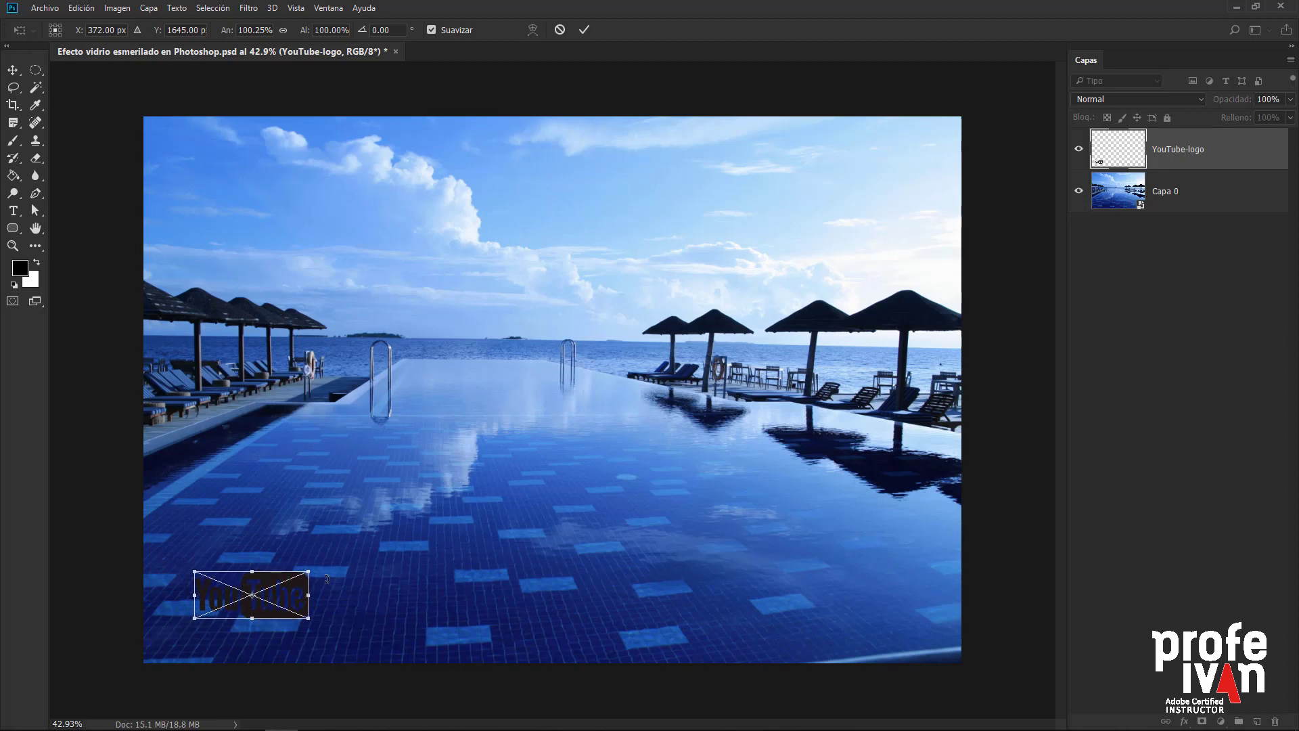
shift+drag(312, 570, 706, 420)
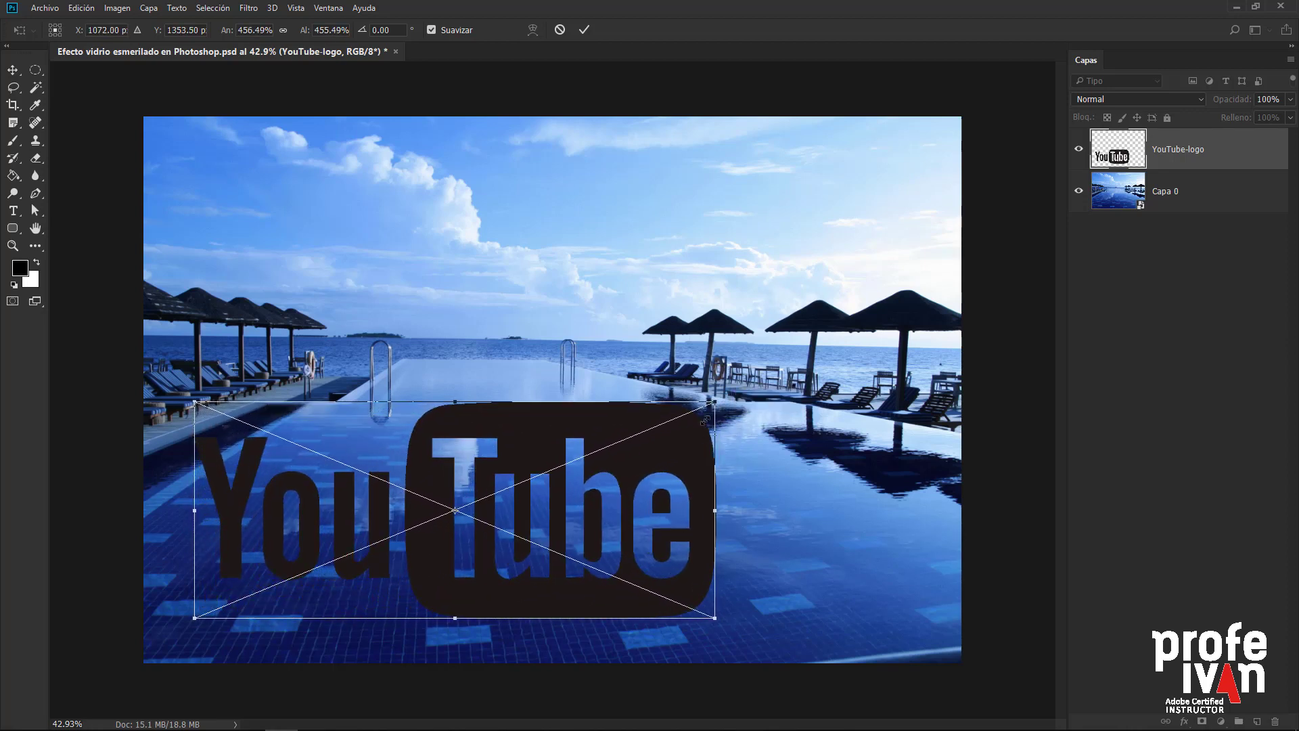
key(Return)
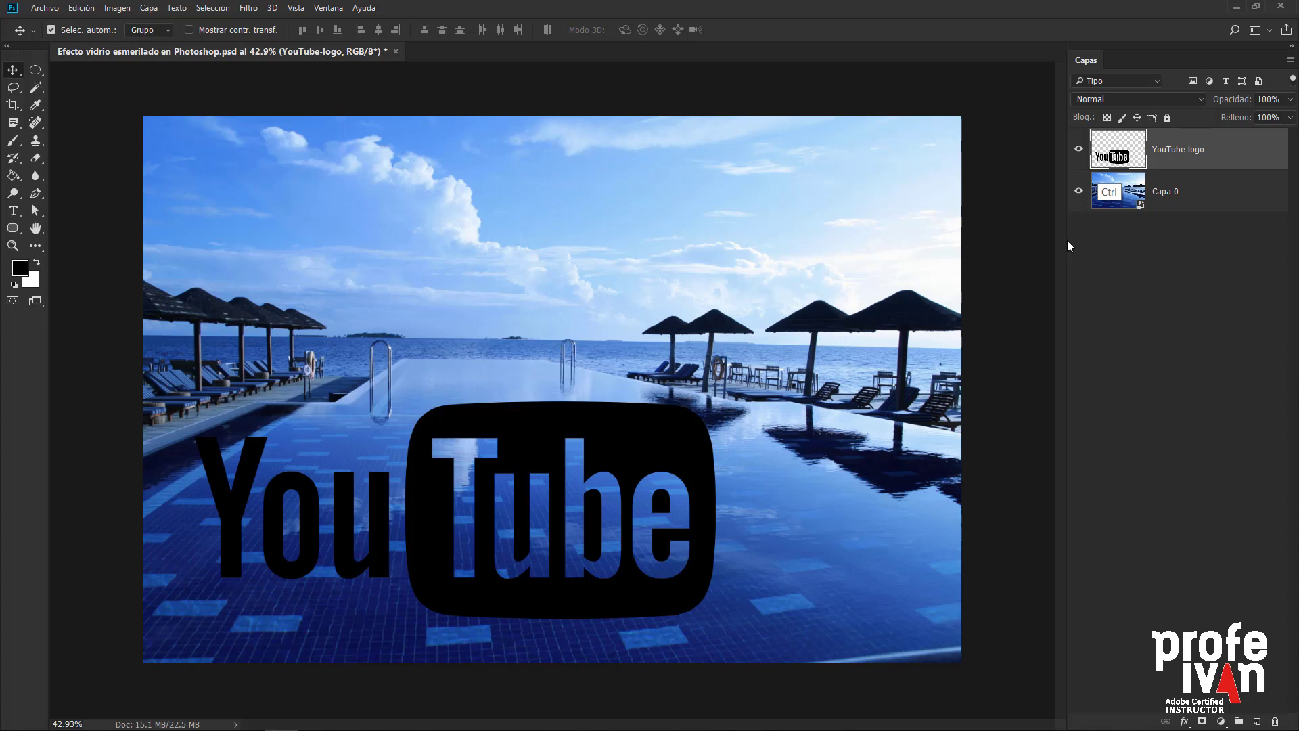
Step: Load the logo layer's outline and save it as channel Alfa 1, then deselect
ctrl+click(1115, 155)
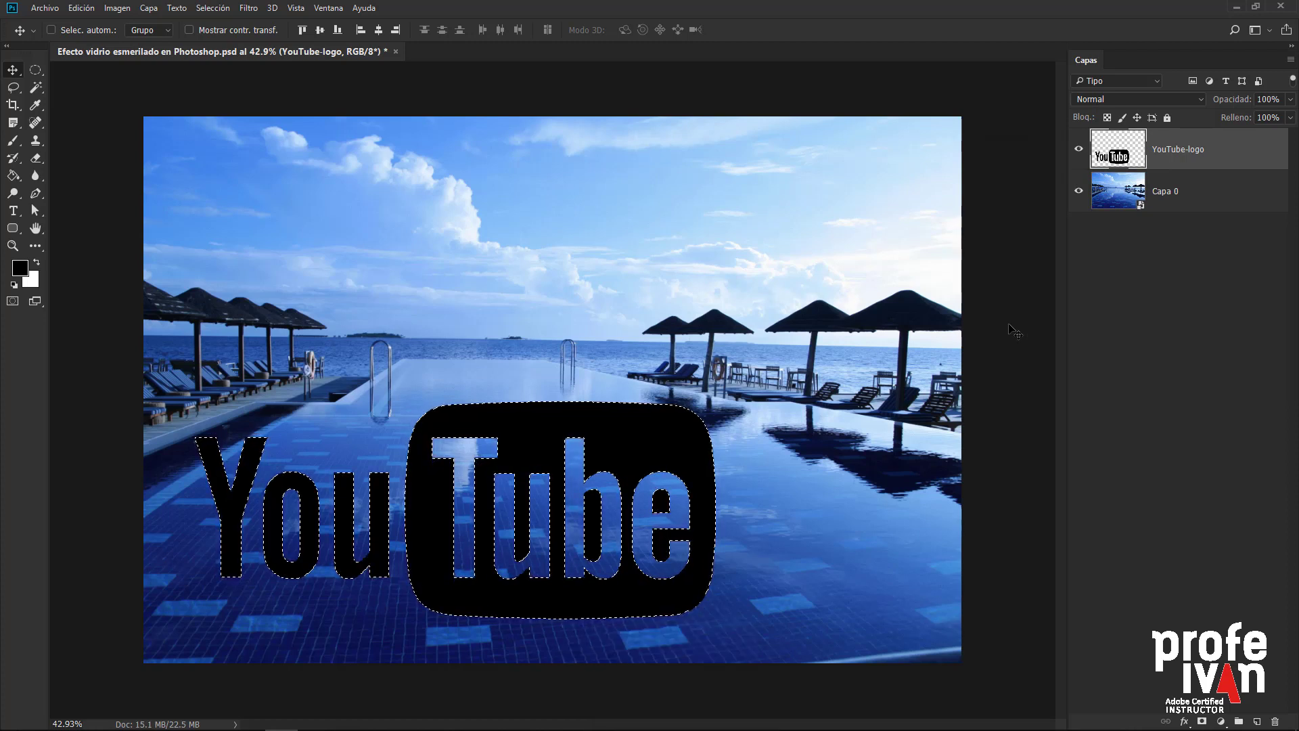
click(330, 10)
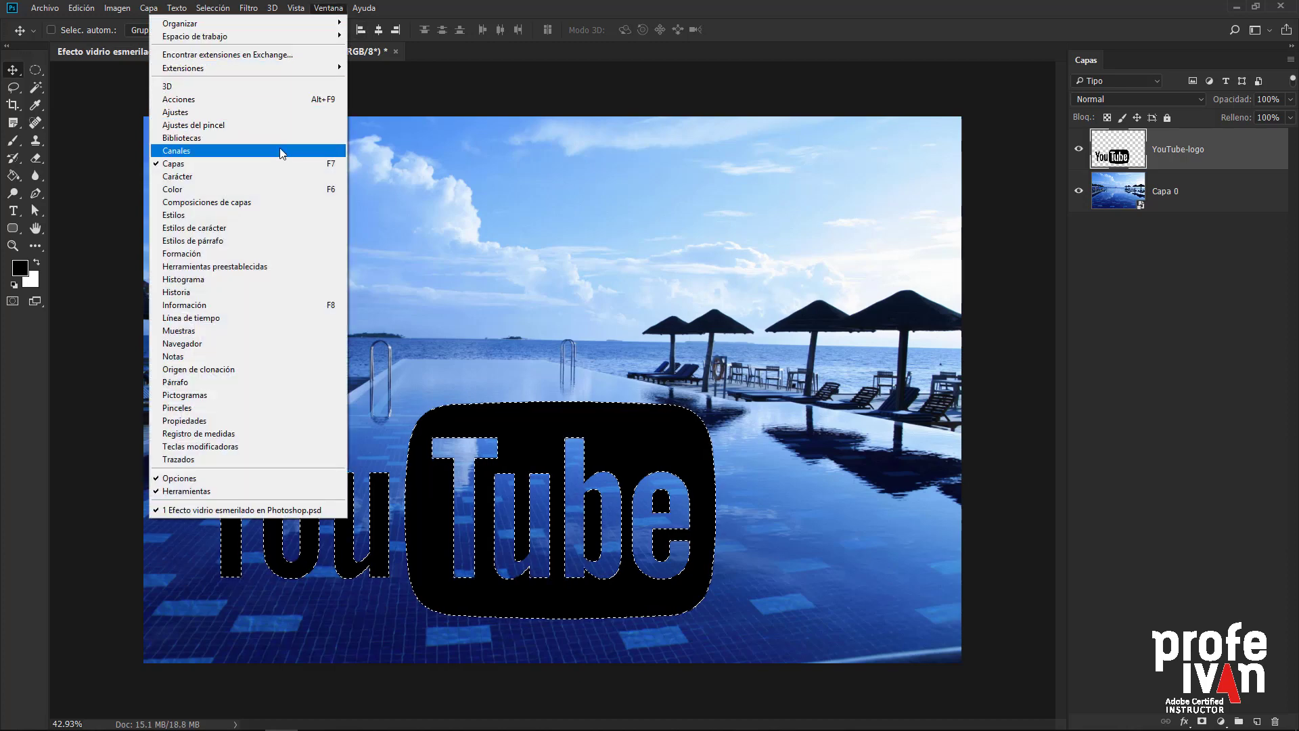
click(177, 151)
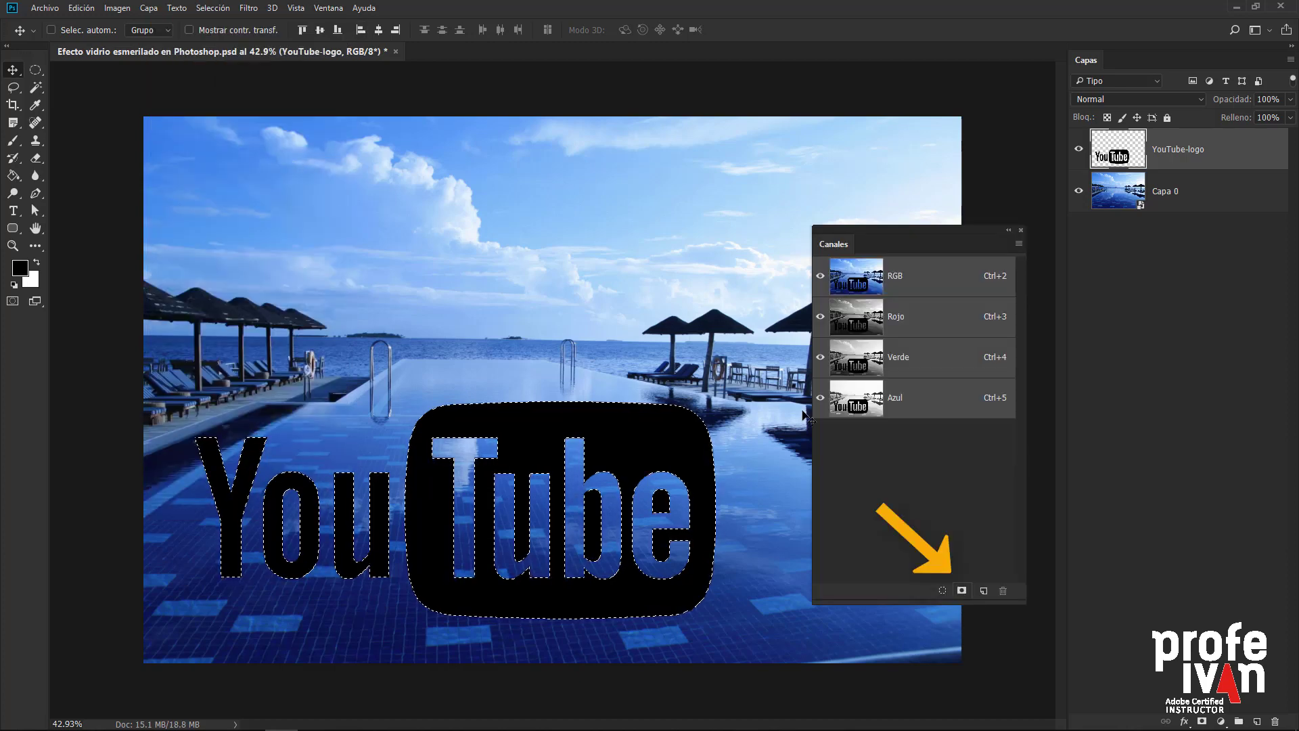
click(962, 590)
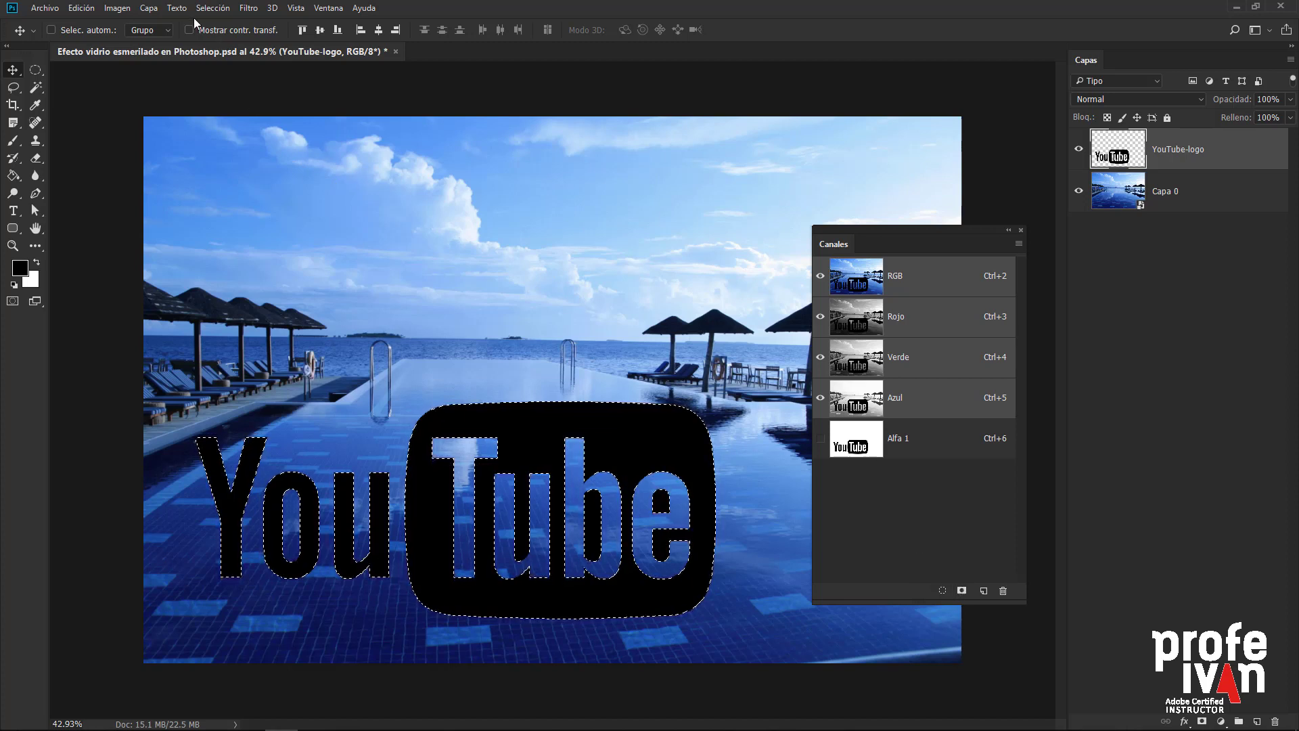
key(ctrl+d)
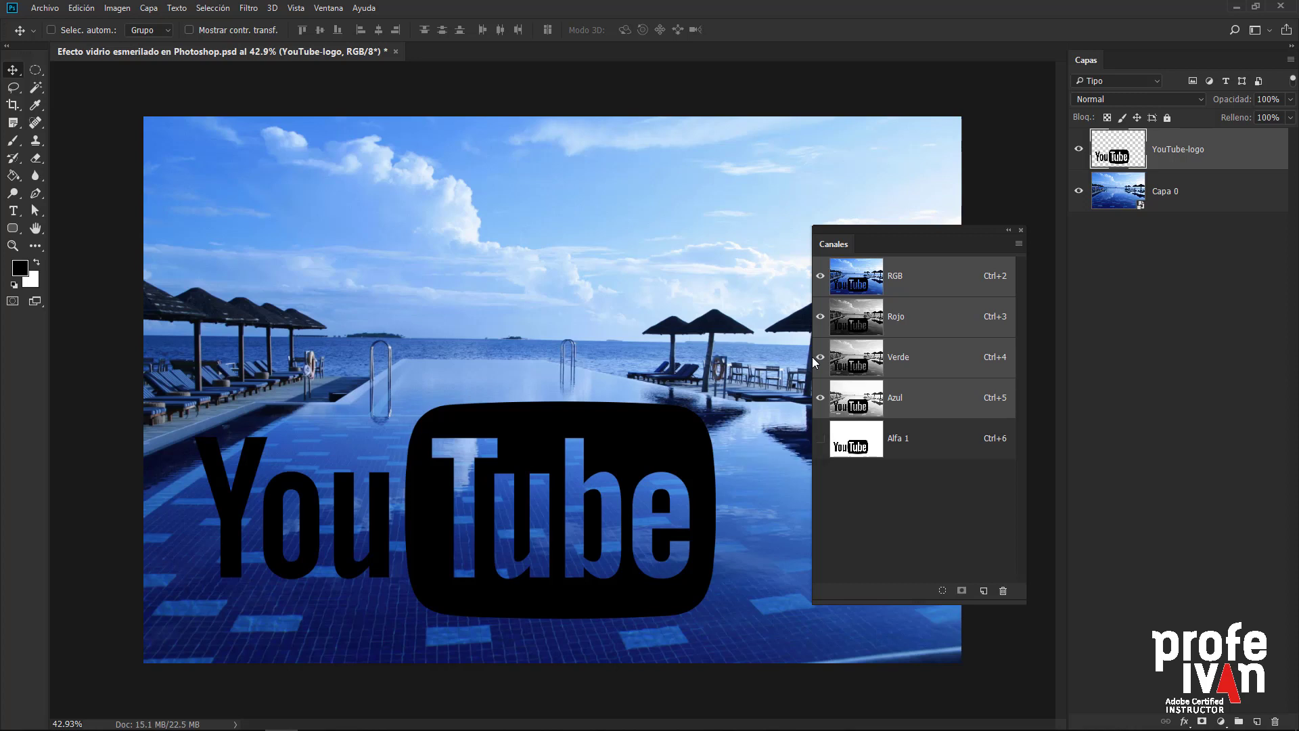
Step: Duplicate the Alfa 1 channel into a new document named LOGODESPLAZADO
right_click(873, 440)
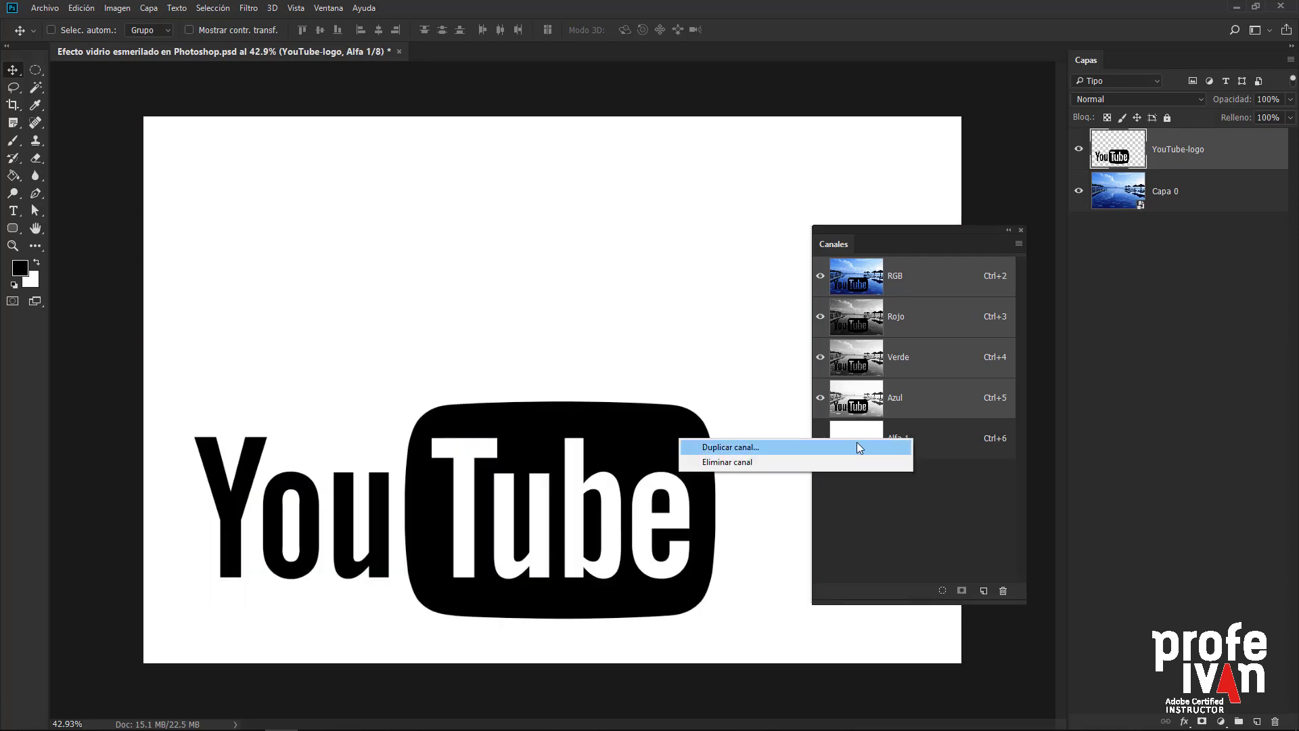
click(857, 441)
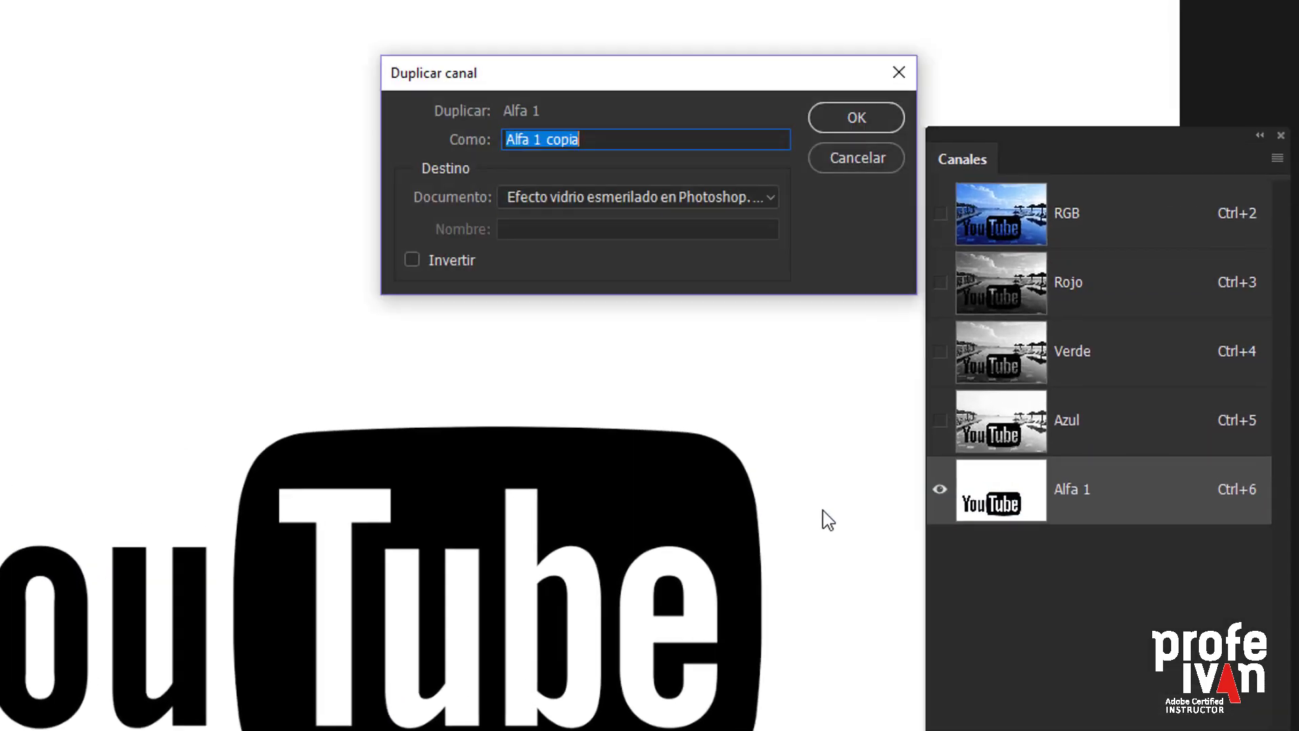
click(543, 195)
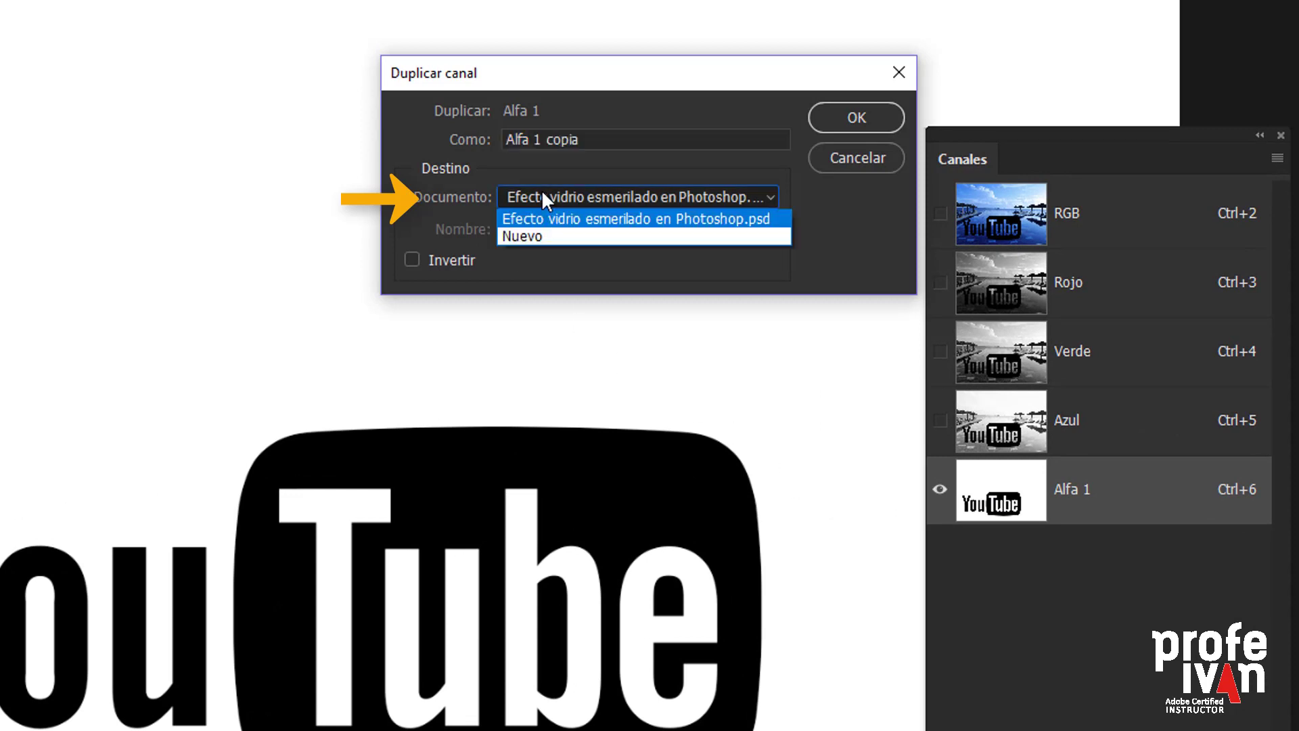
click(538, 237)
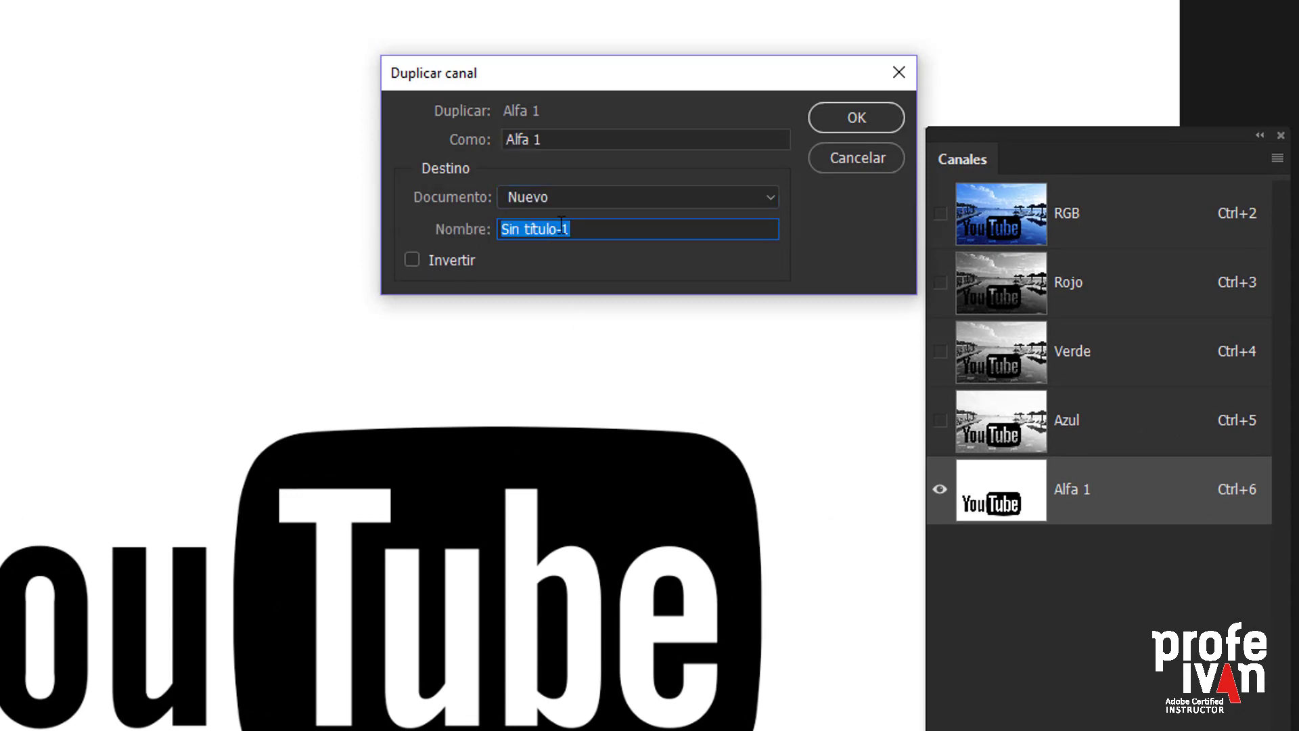
text(LOGO)
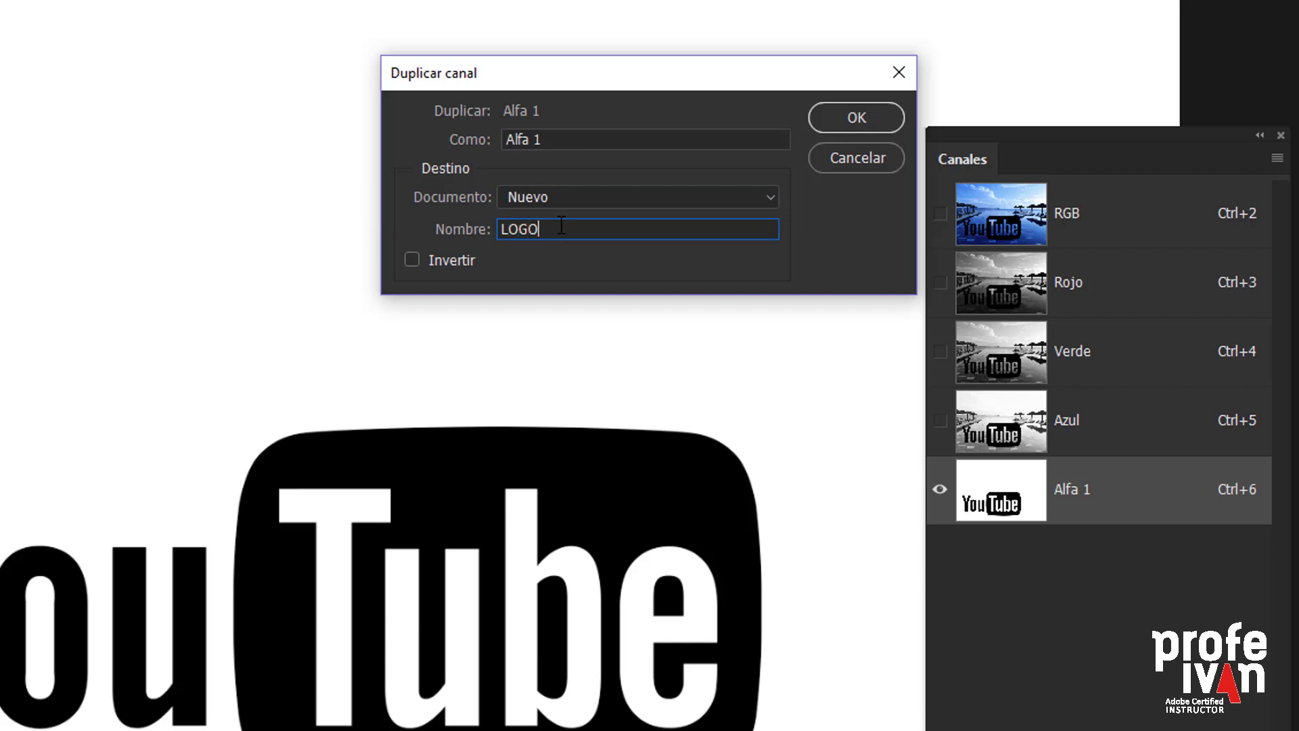
text(DESPLAZ)
text(ADO)
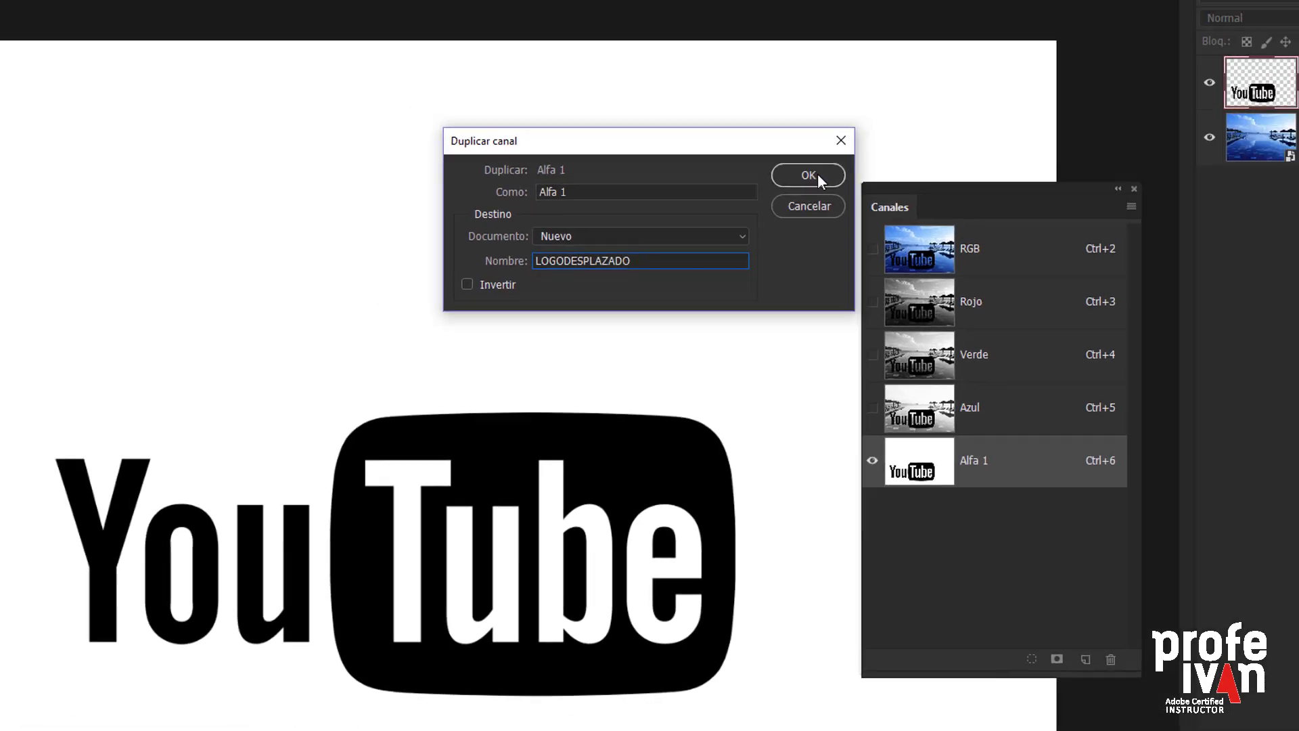
click(817, 173)
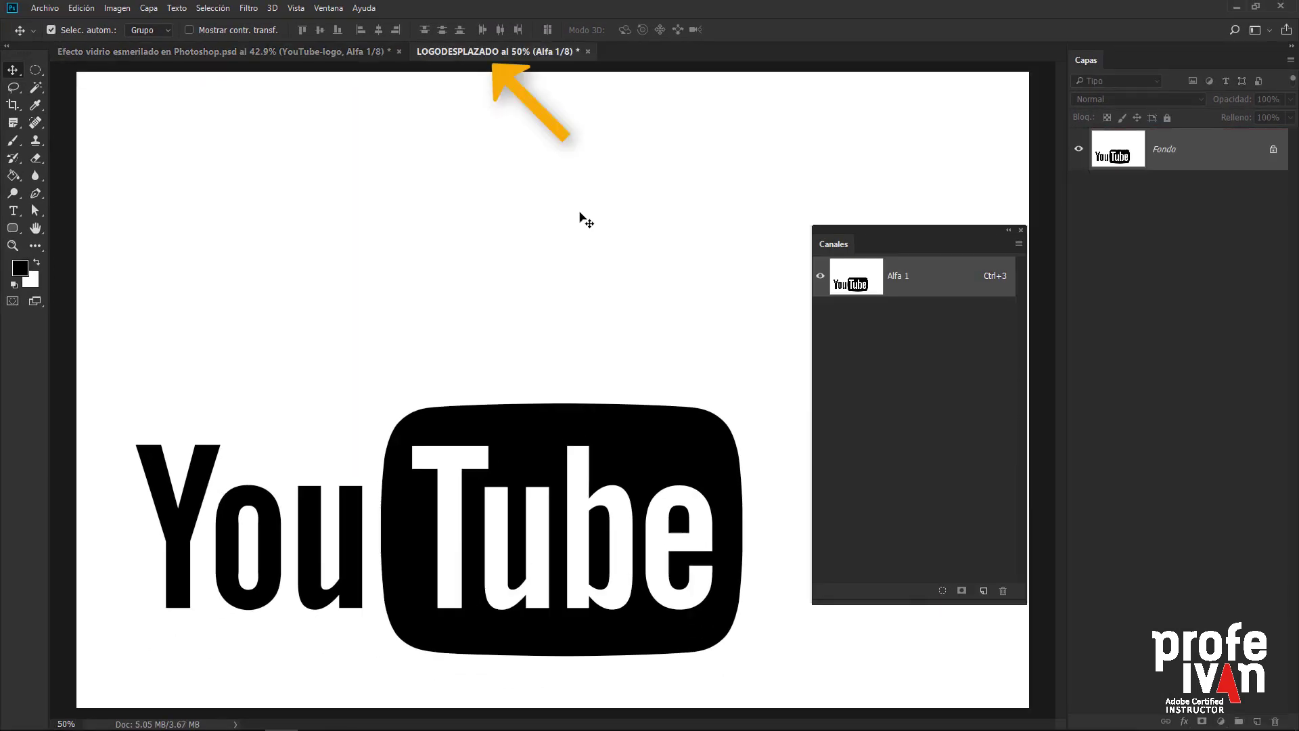
Step: Invert LOGODESPLAZADO to a white logo on black and save it as LOGODESPLAZADO.psd
key(ctrl+i)
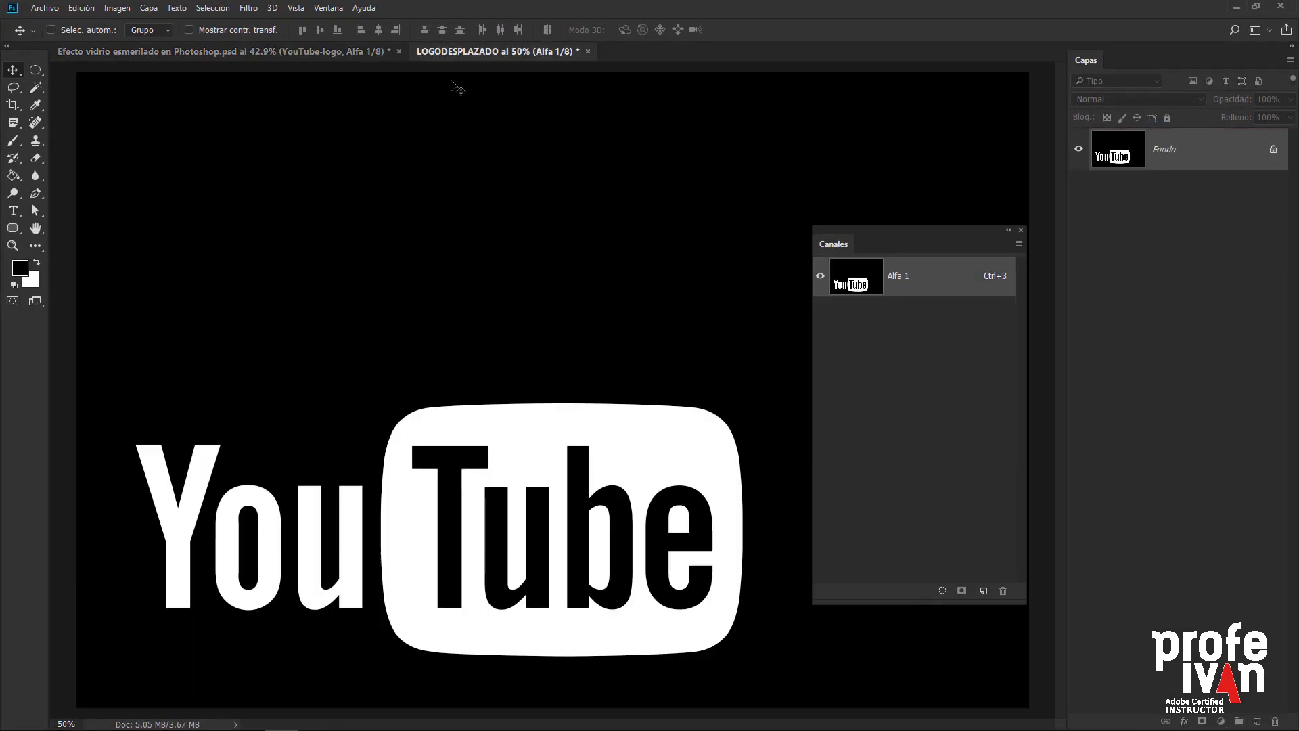
key(ctrl+s)
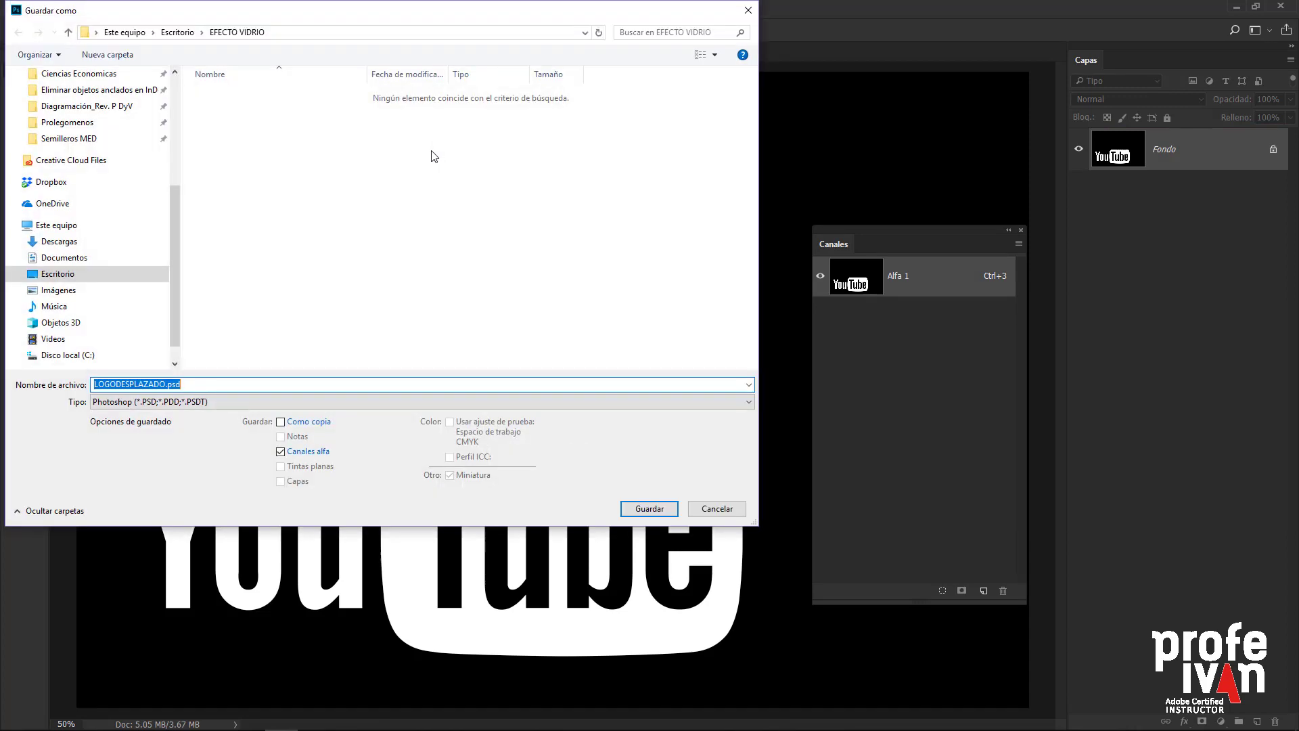
click(642, 513)
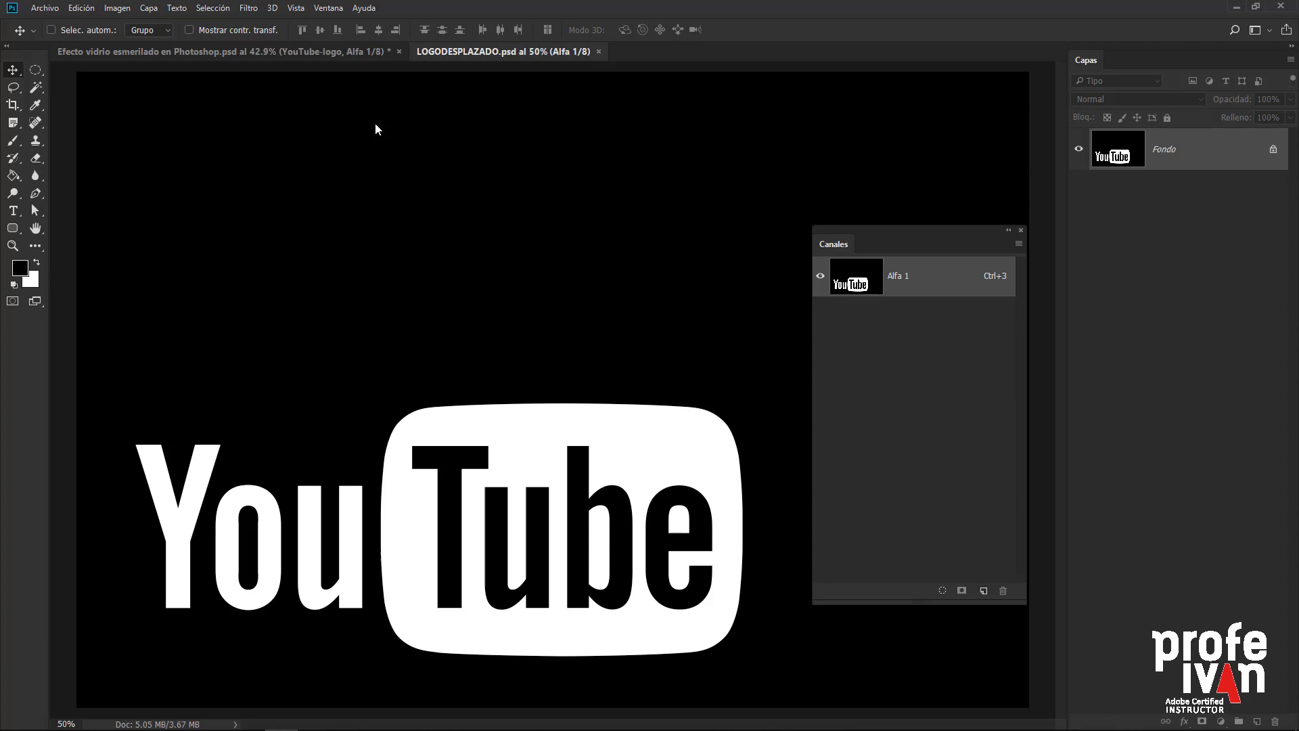
Step: In the pool photo, show RGB, hide YouTube-logo, and duplicate Capa 0 as Capa 0 copia
click(335, 51)
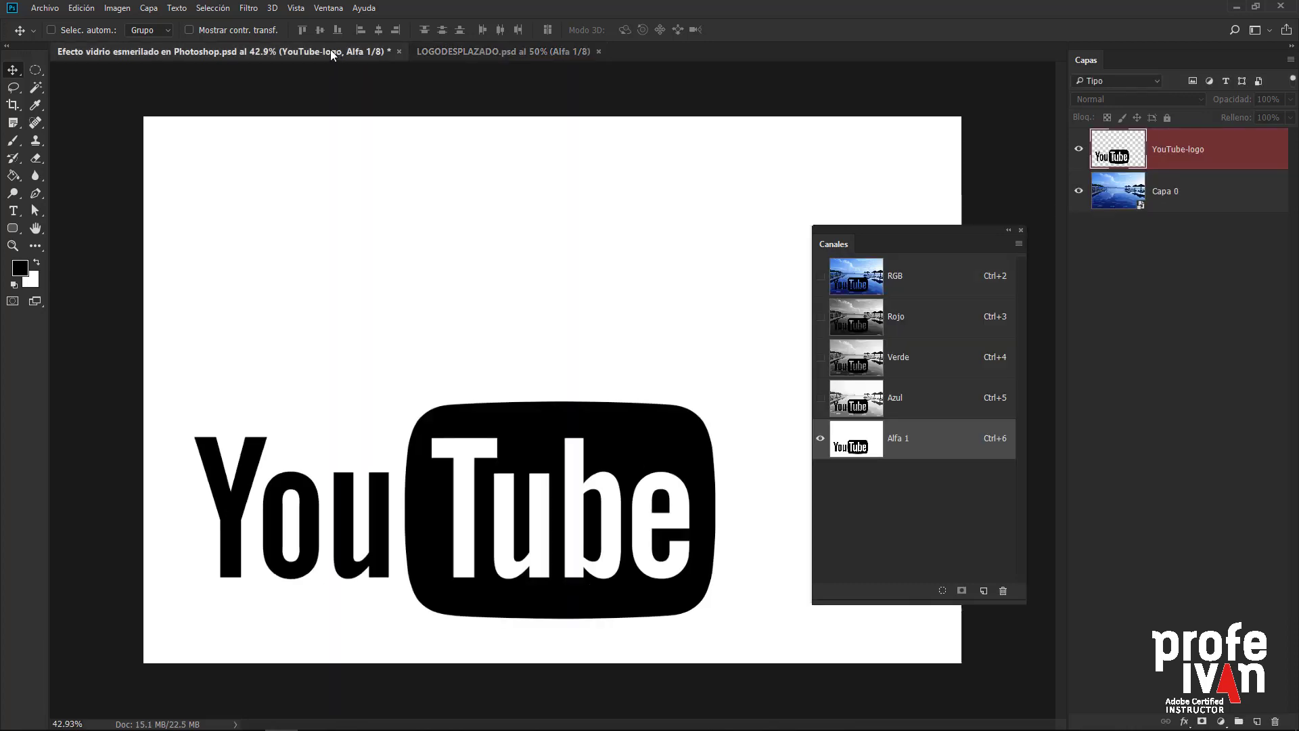
click(921, 286)
click(1079, 149)
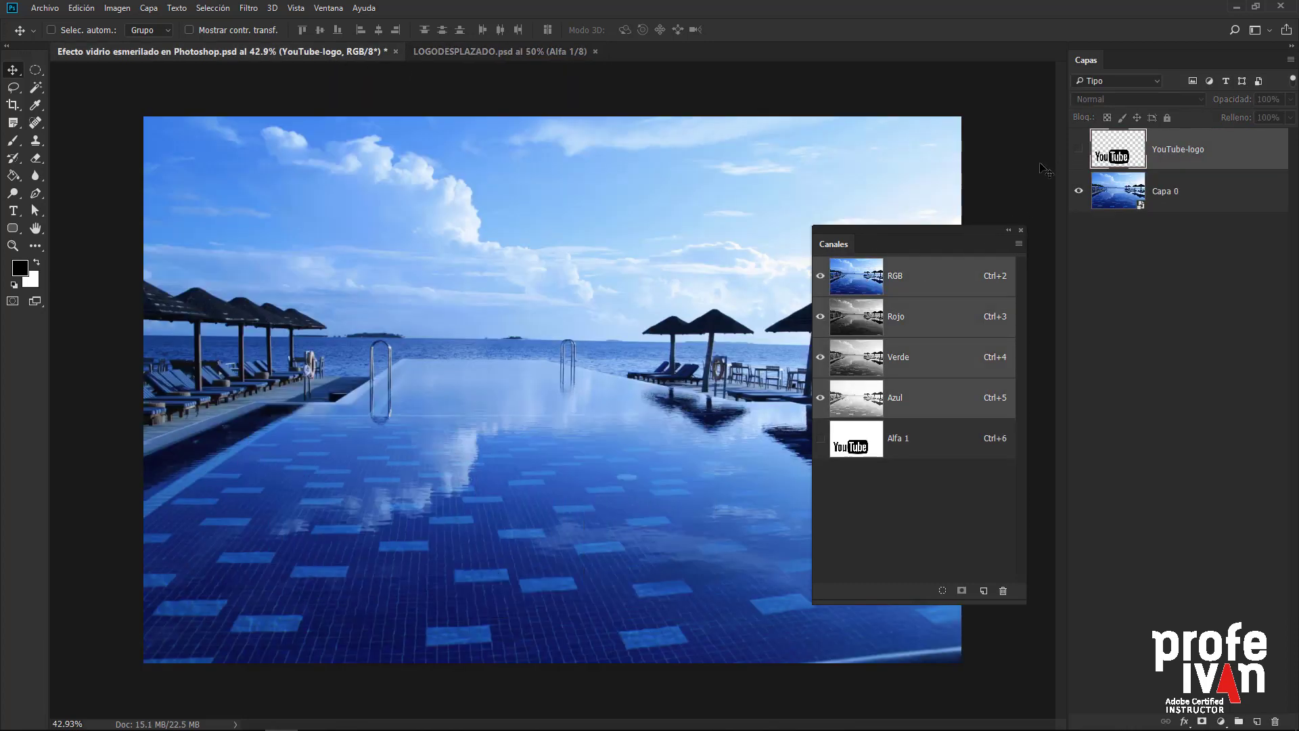
click(1019, 230)
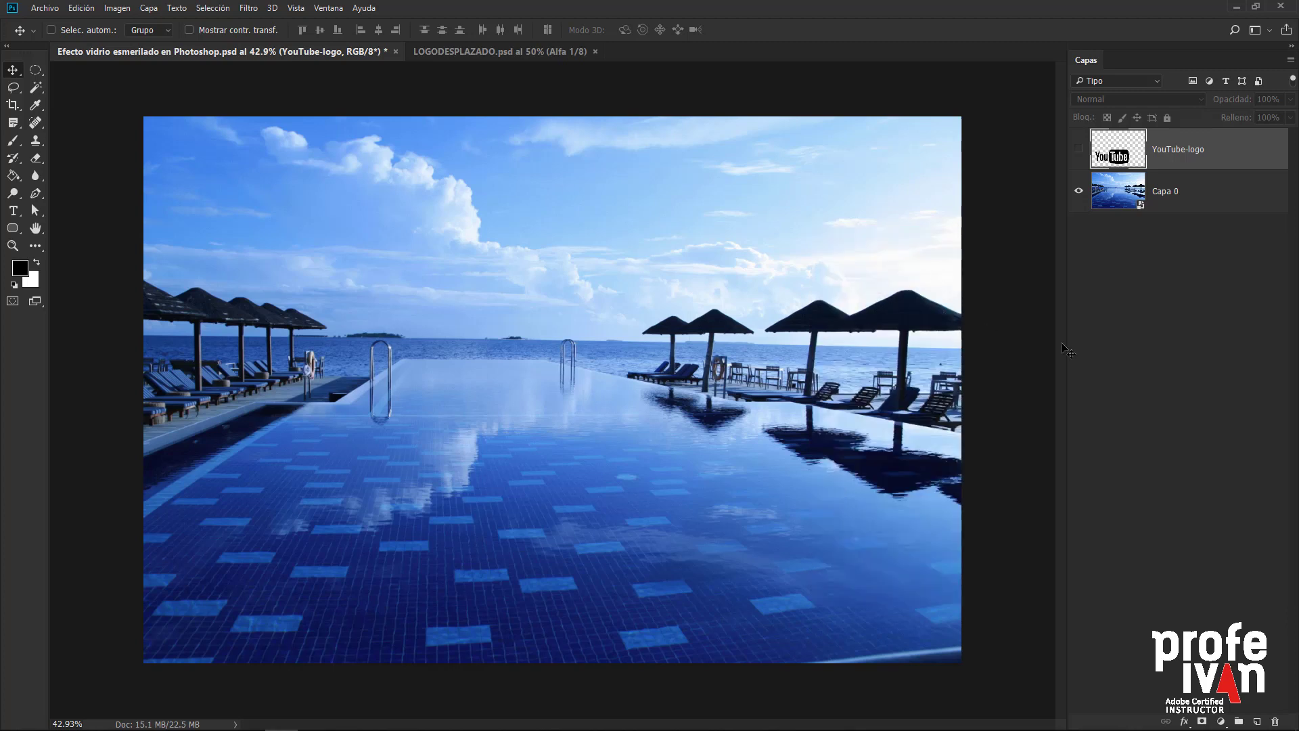
click(1170, 198)
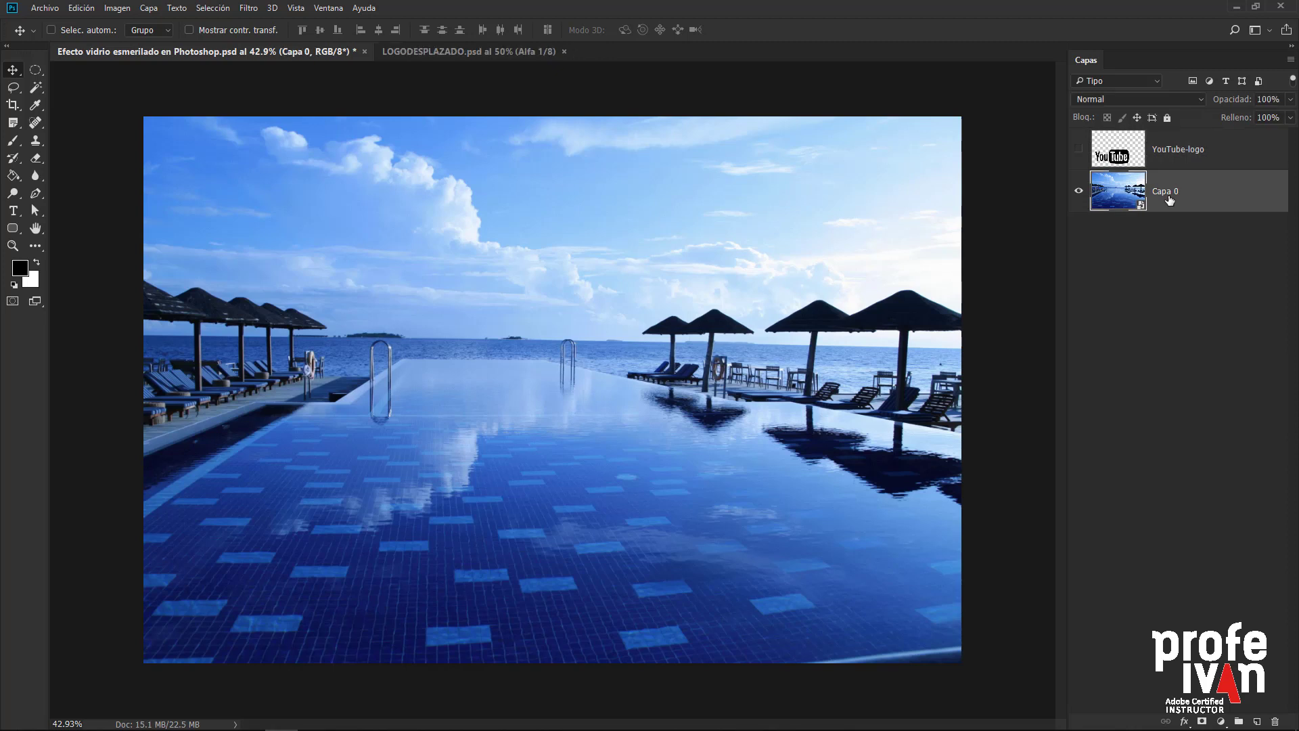
drag(1169, 200, 1257, 721)
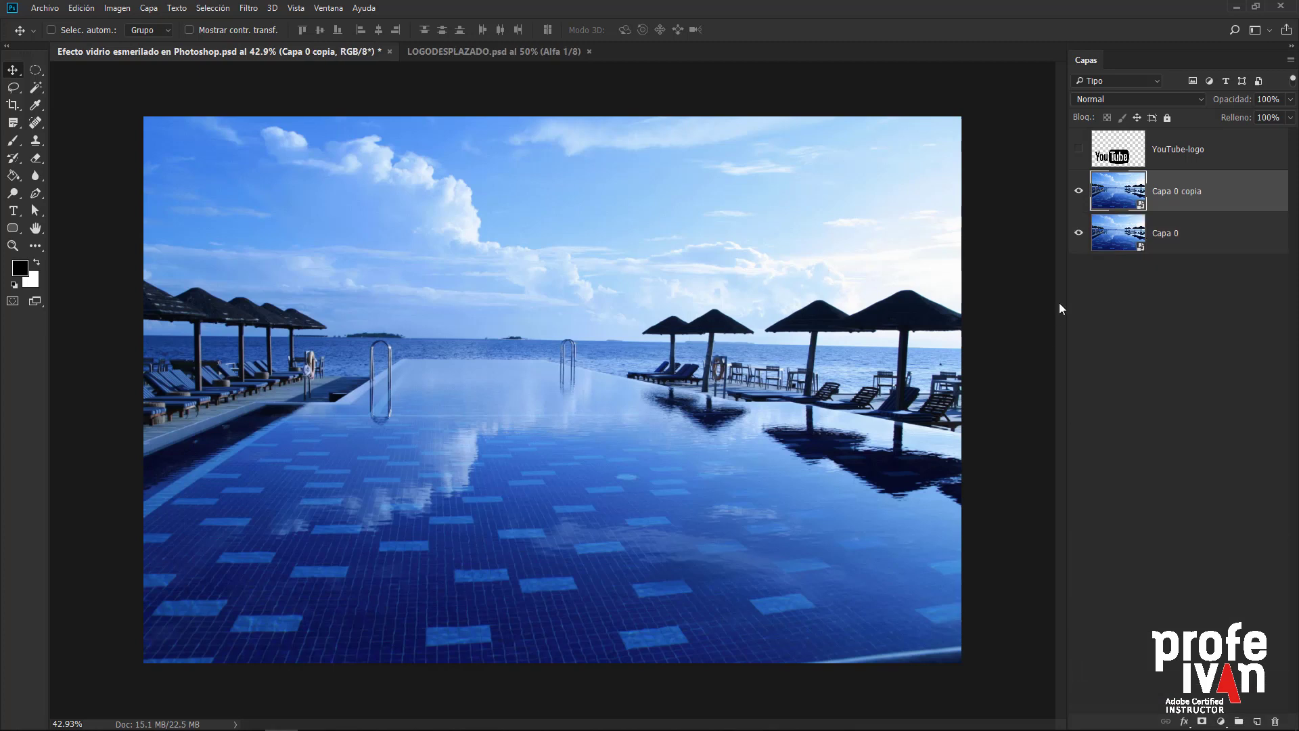
click(249, 9)
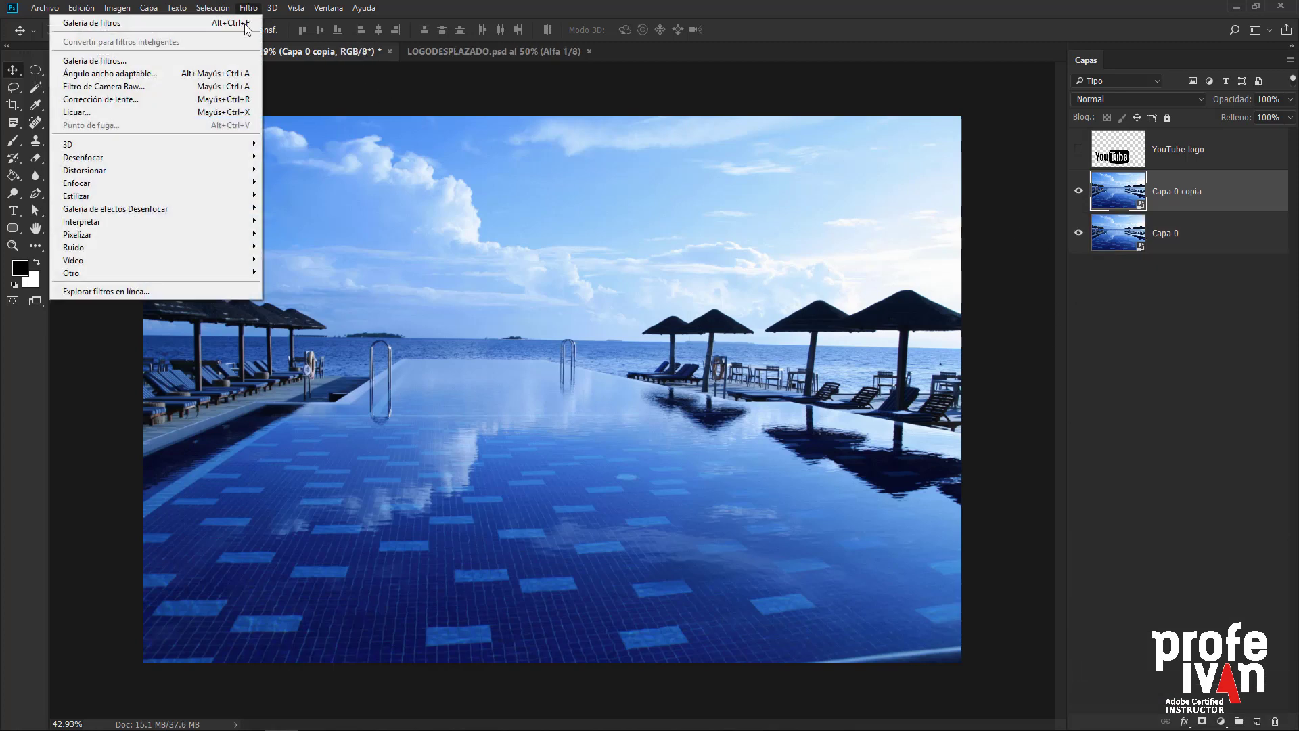
Step: In the Filter Gallery's Glass filter, load LOGODESPLAZADO.psd as the texture
click(234, 62)
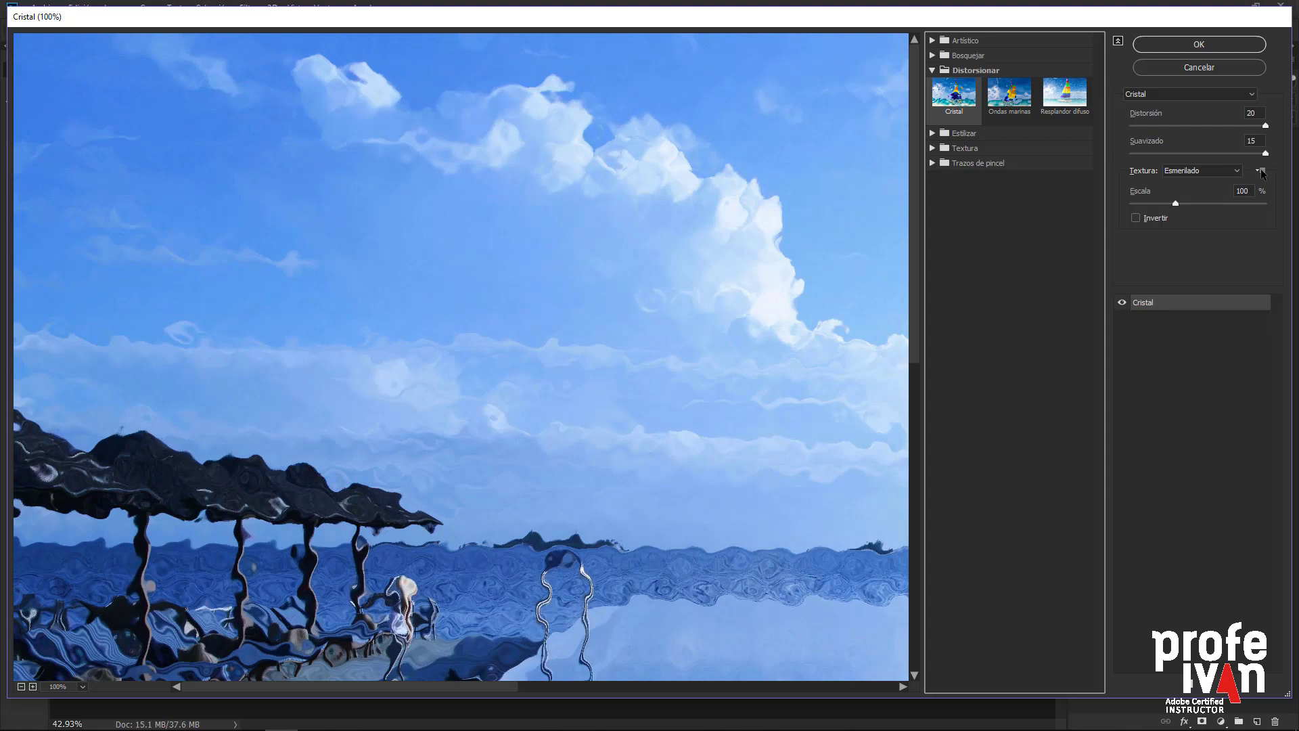
click(1261, 171)
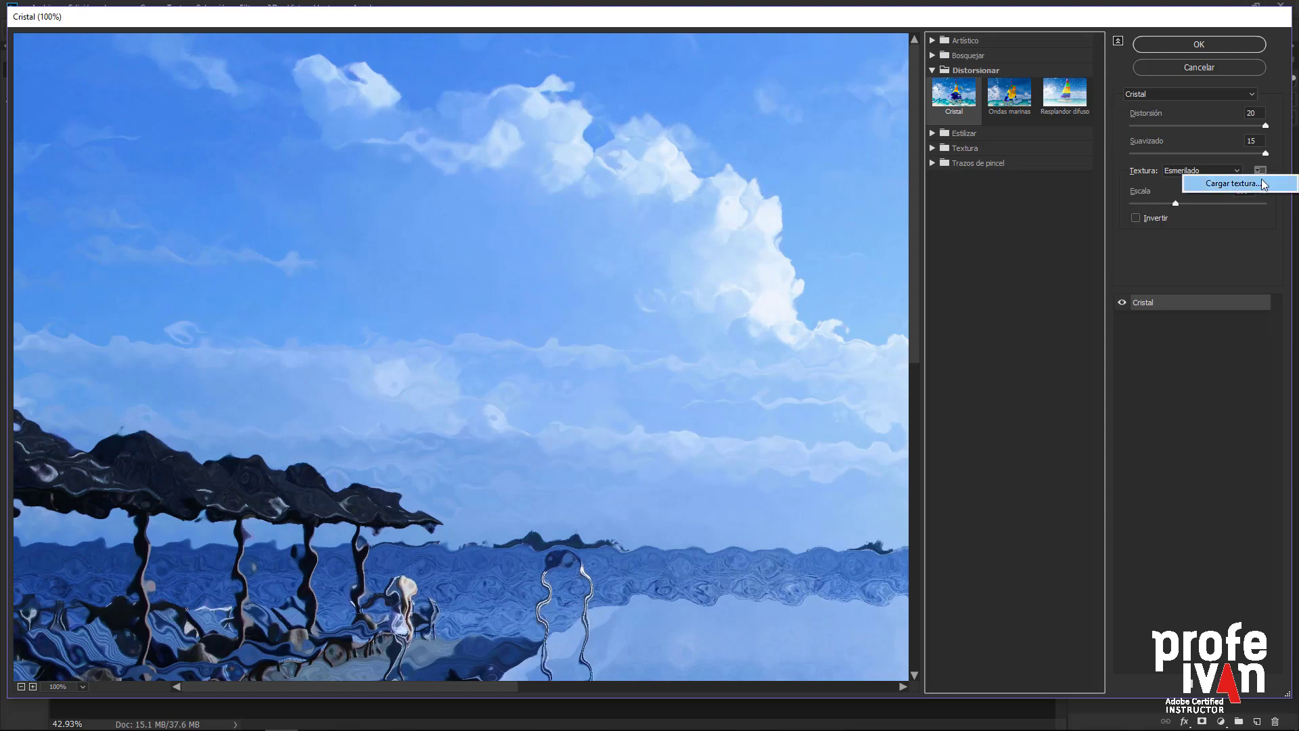
click(1261, 181)
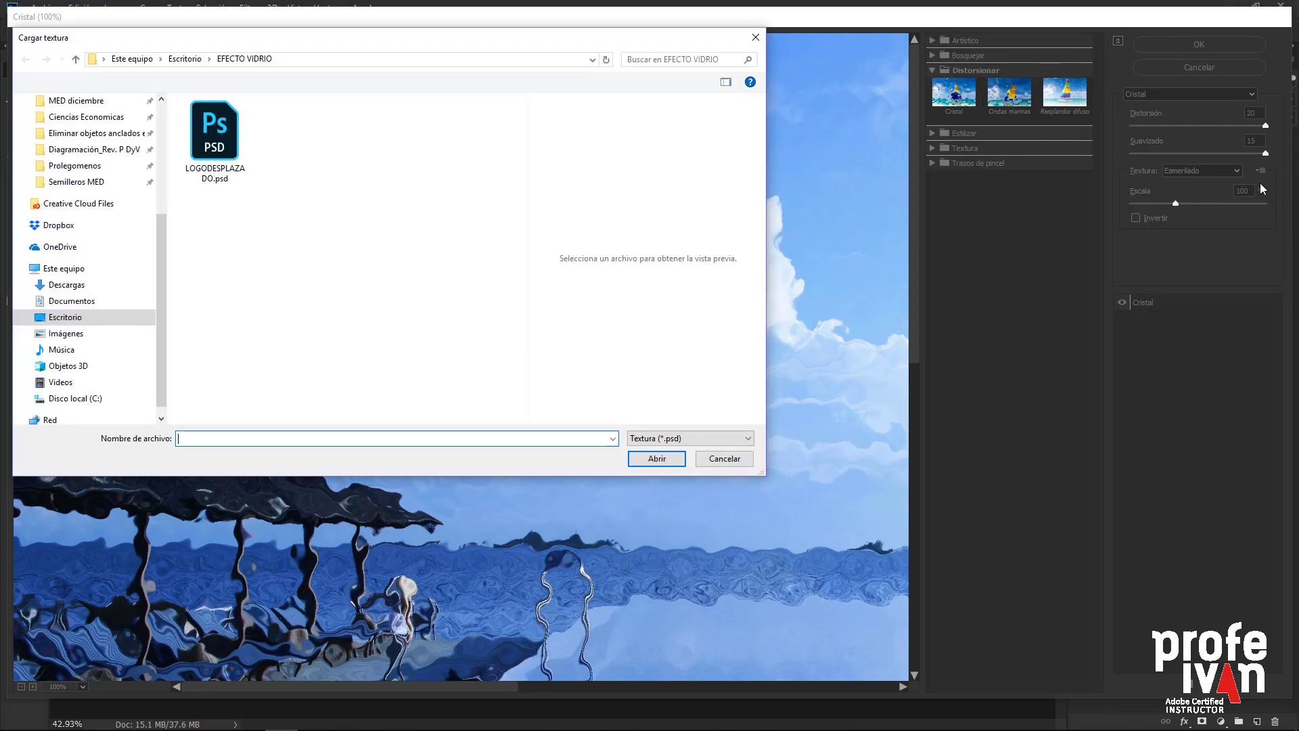
click(229, 140)
mouse_move(213, 139)
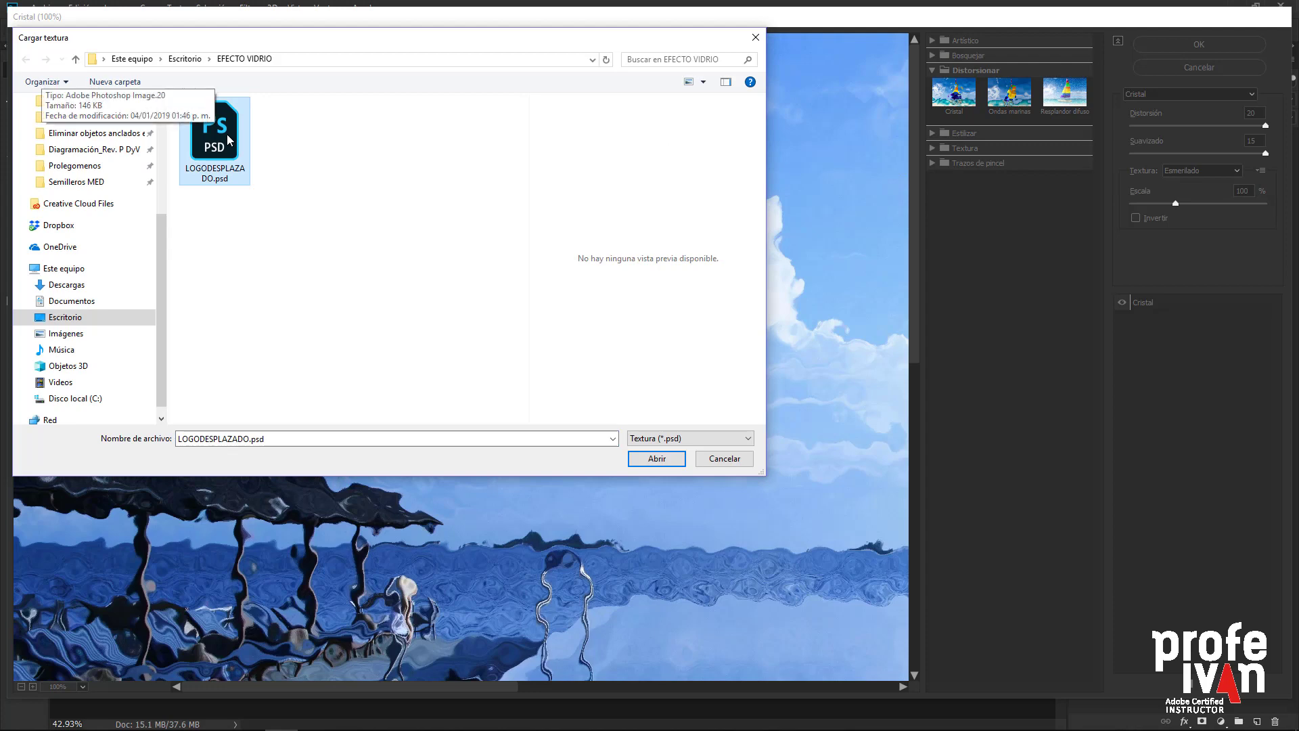
click(661, 458)
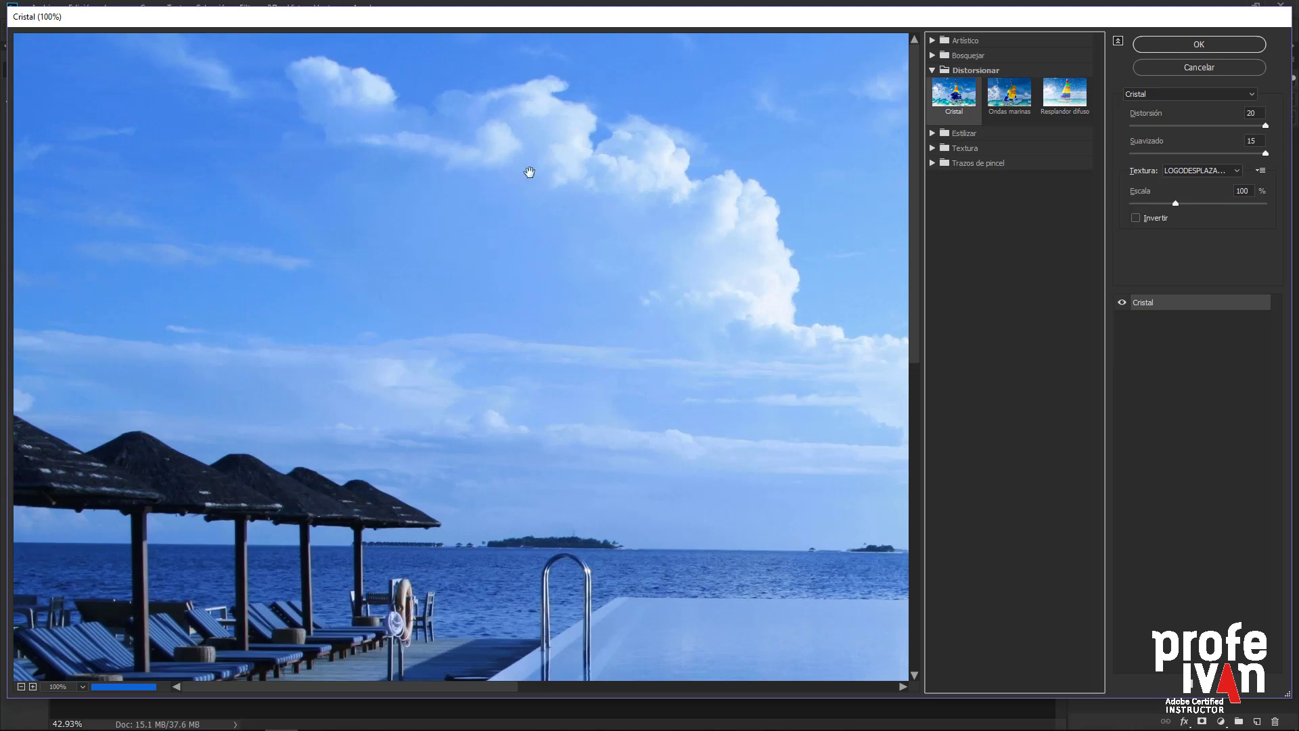
Step: Set Glass distortion to 20 and smoothness to 10, then apply the filter
drag(663, 457, 499, 72)
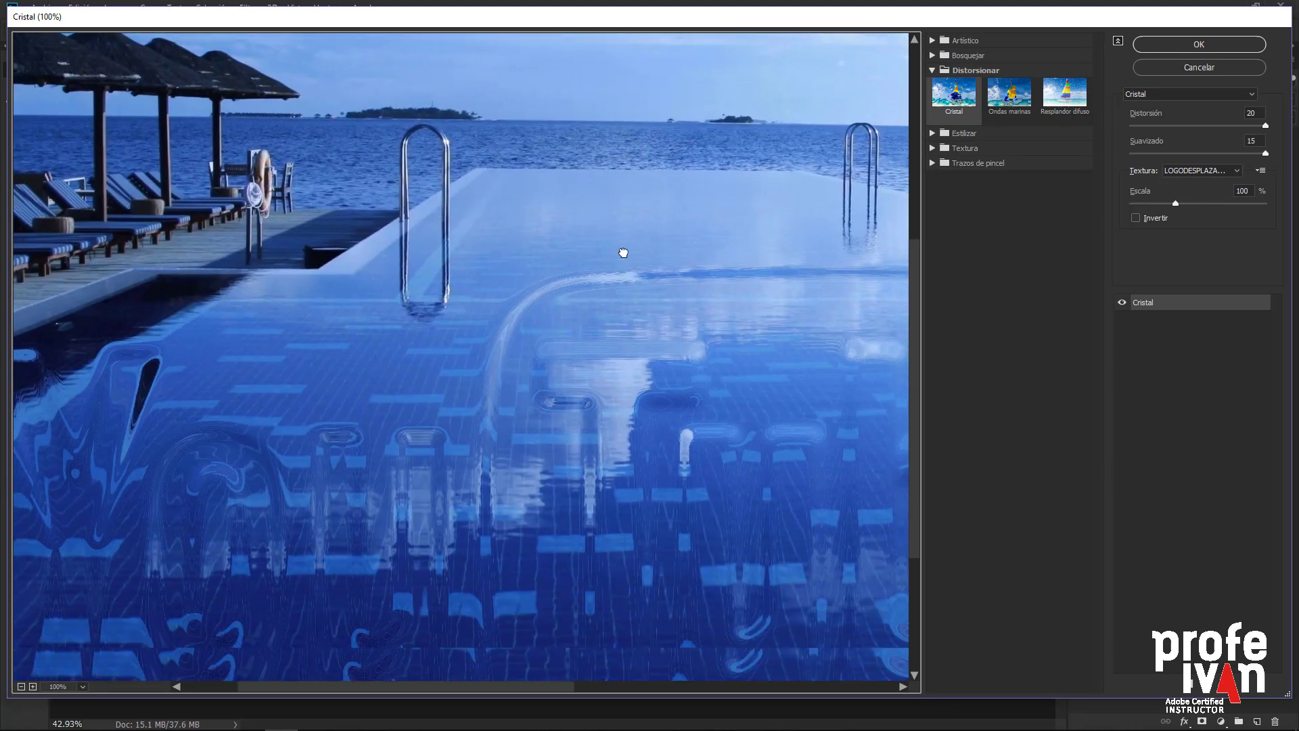
drag(624, 253, 664, 174)
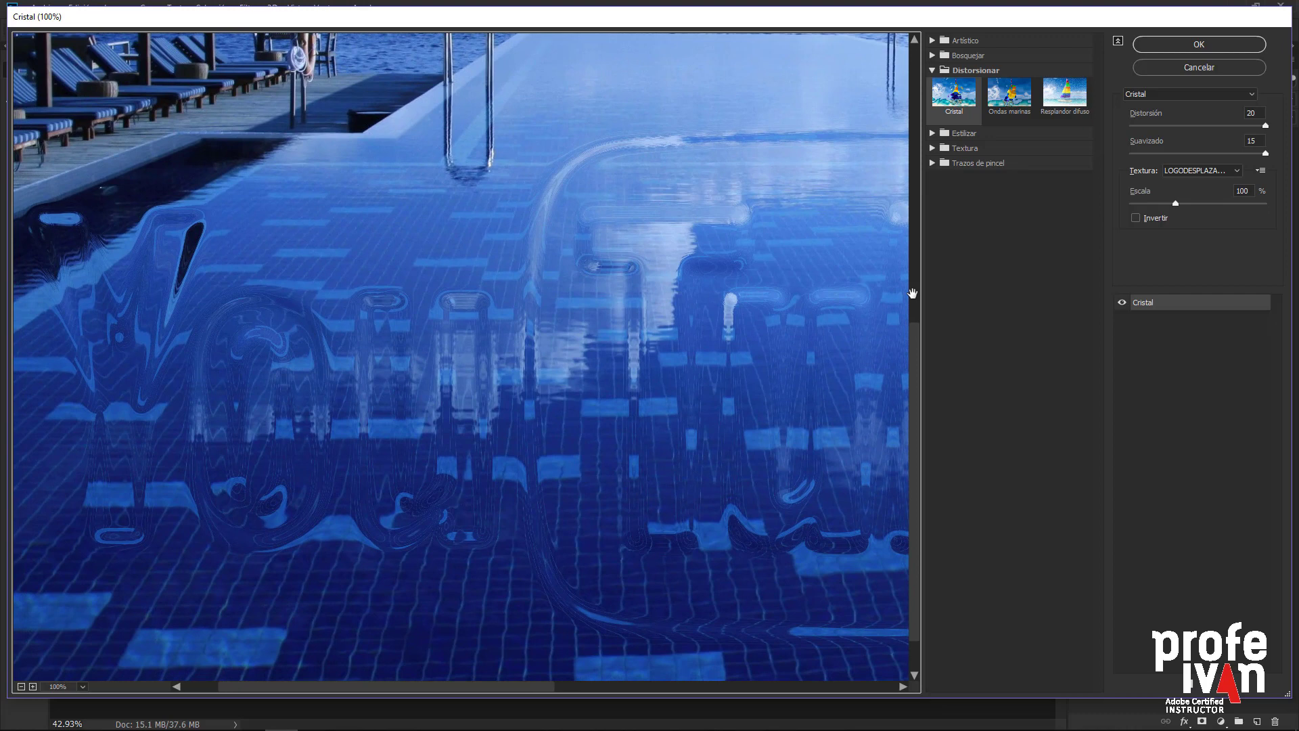
drag(1266, 153, 1130, 154)
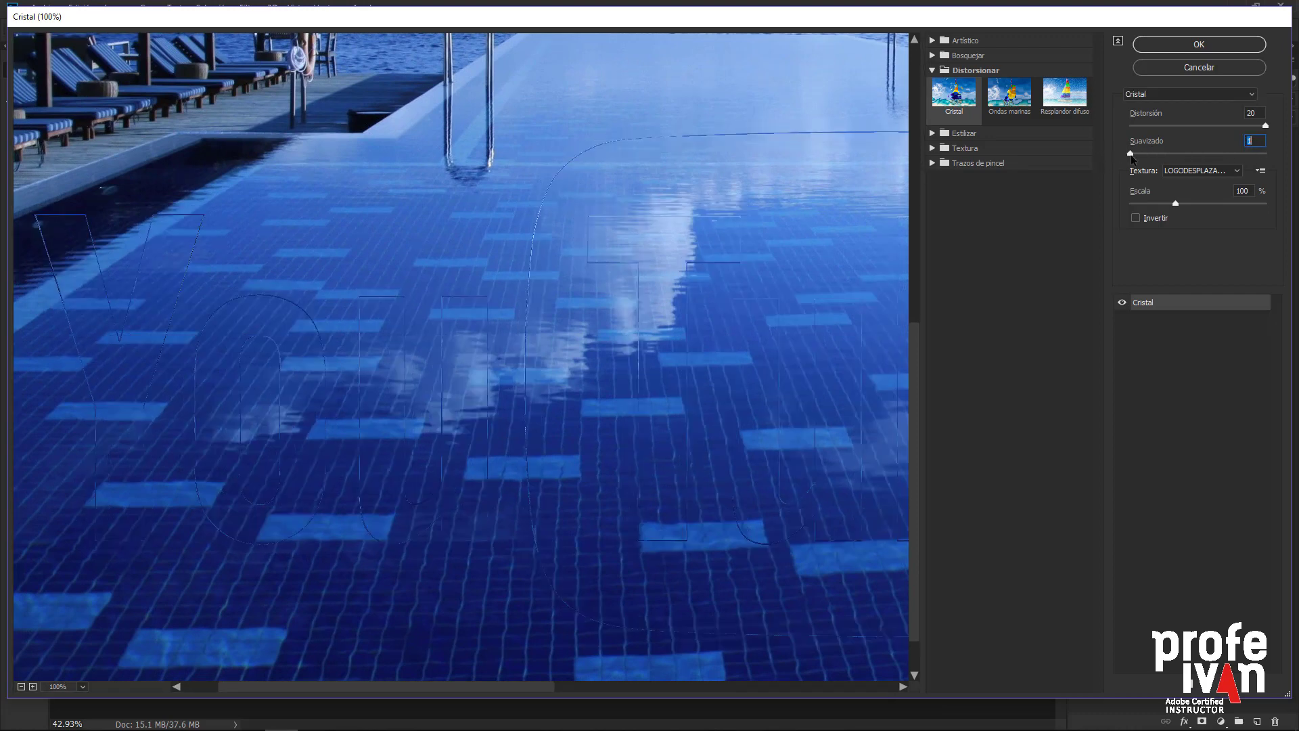
drag(1131, 154, 1215, 164)
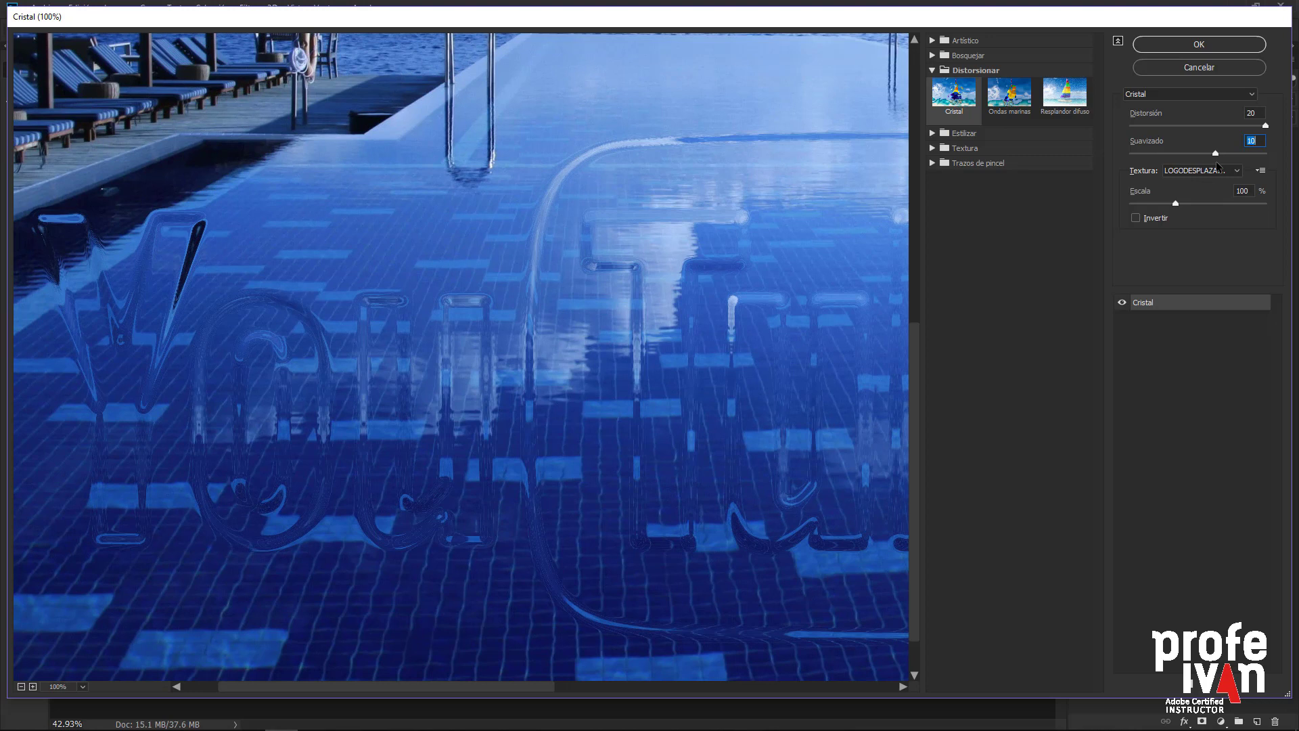
mouse_move(1265, 125)
mouse_down()
mouse_move(1193, 126)
mouse_move(1265, 126)
mouse_up()
click(1199, 44)
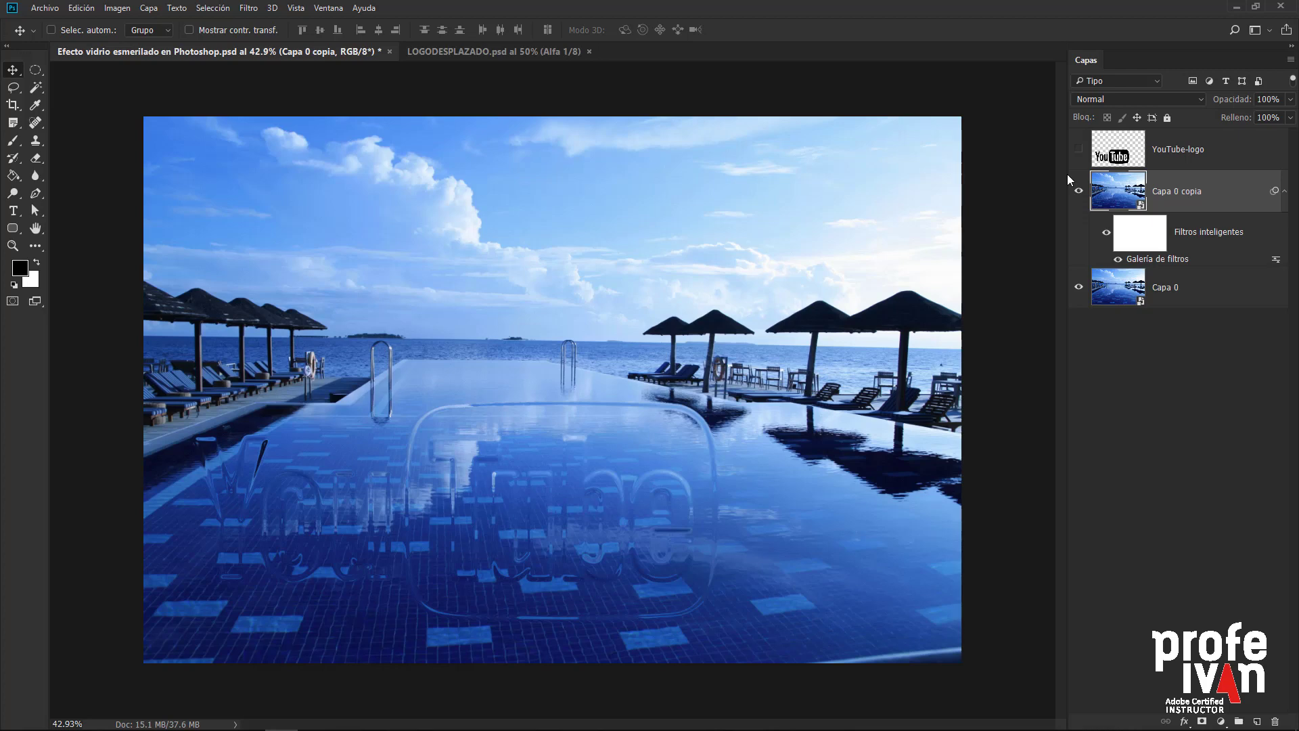
Step: Load the YouTube-logo layer's shape as a selection for masking Capa 0 copia
key(ctrl)
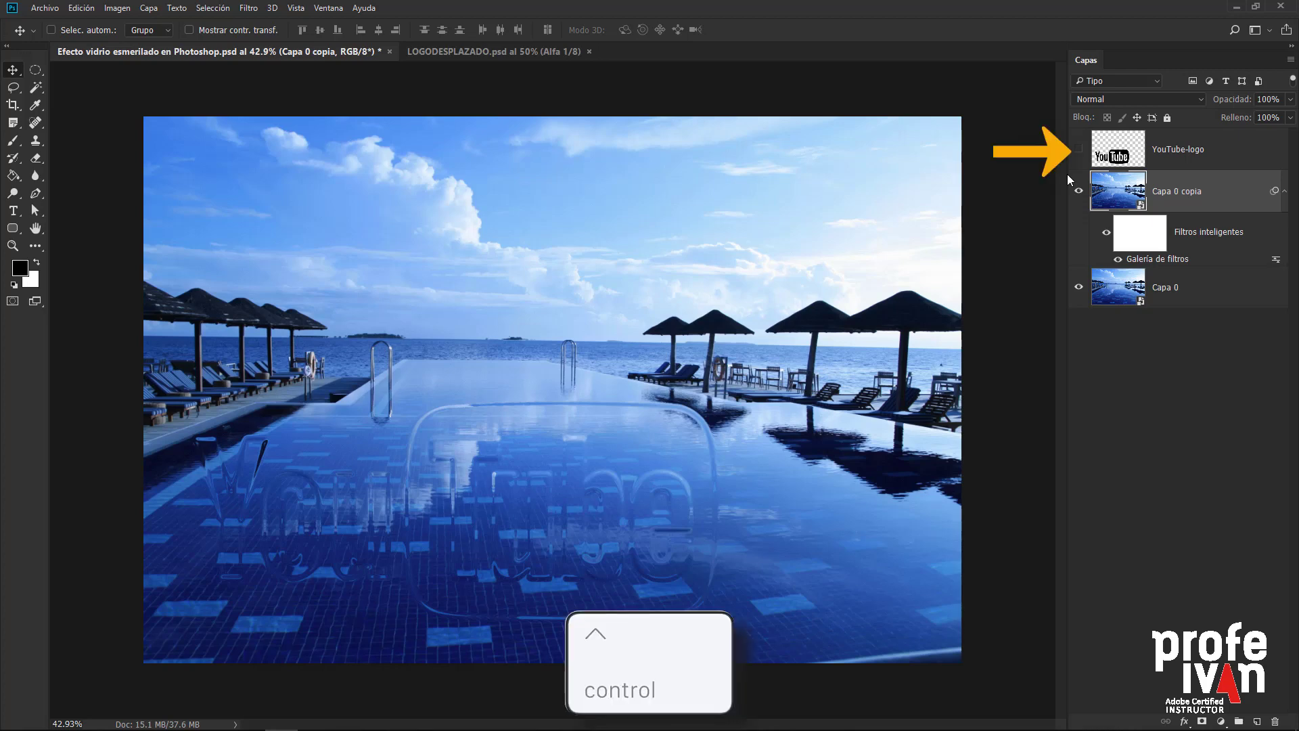
ctrl+click(1109, 154)
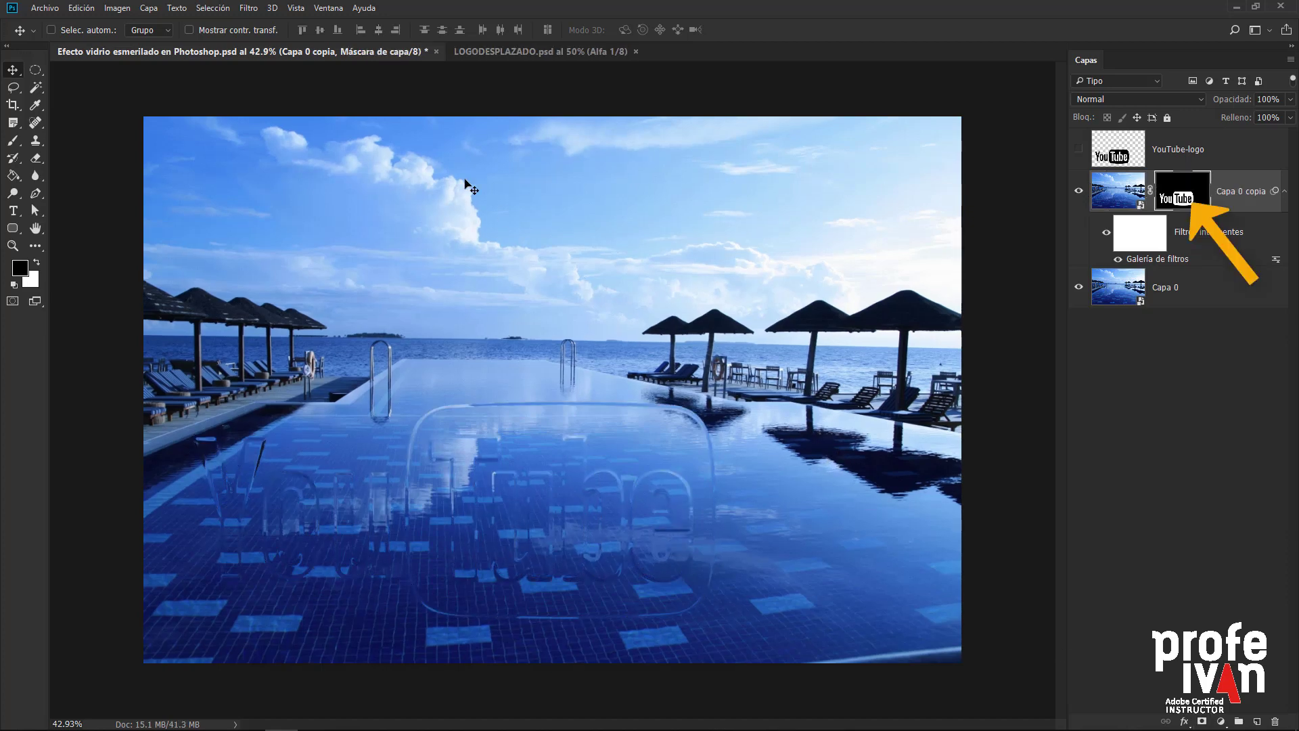
click(329, 8)
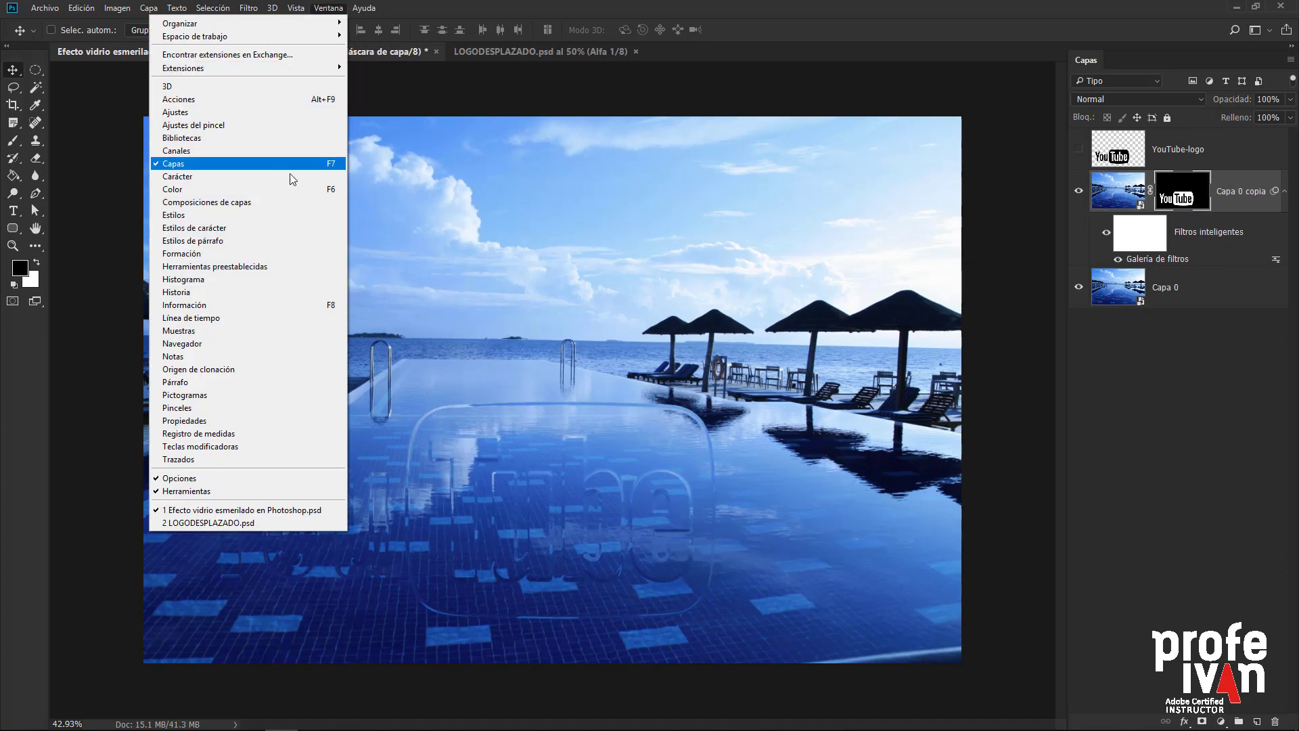
Step: Apply a glass preset from the Styles panel to Capa 0 copia, then collapse the panel
click(276, 212)
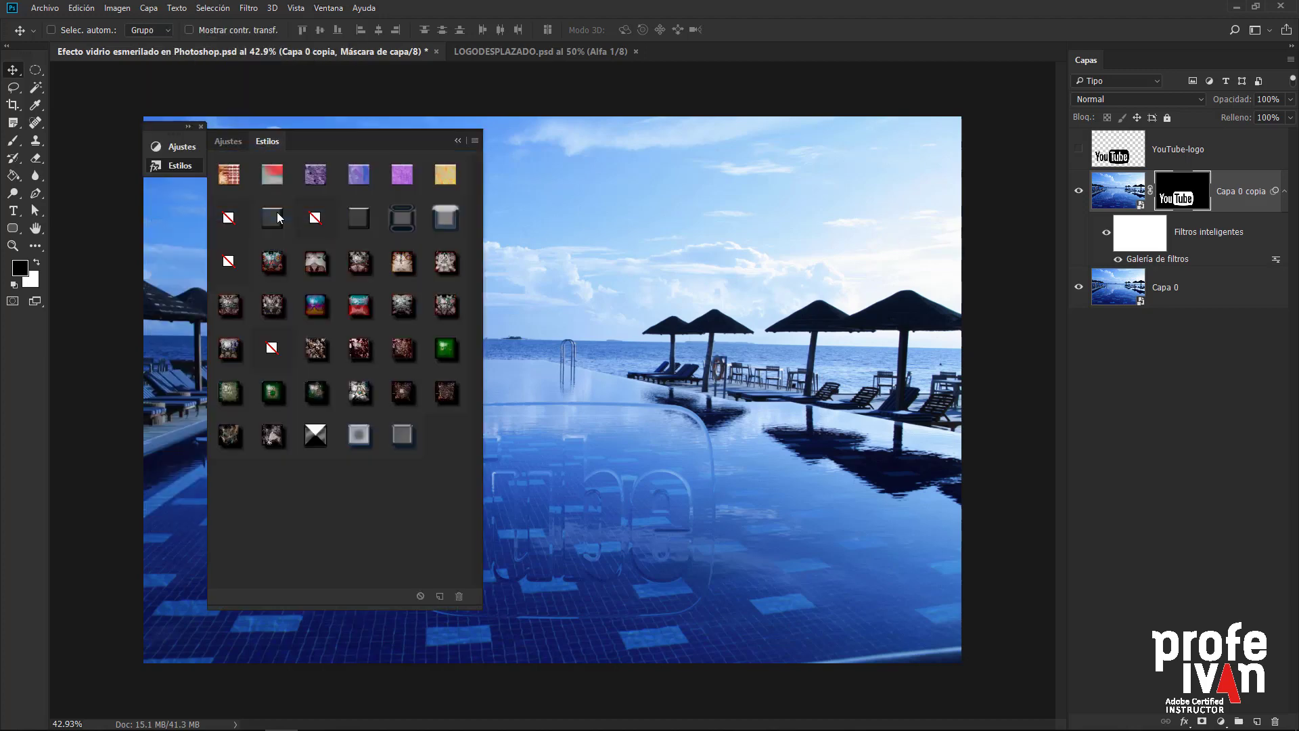
click(399, 436)
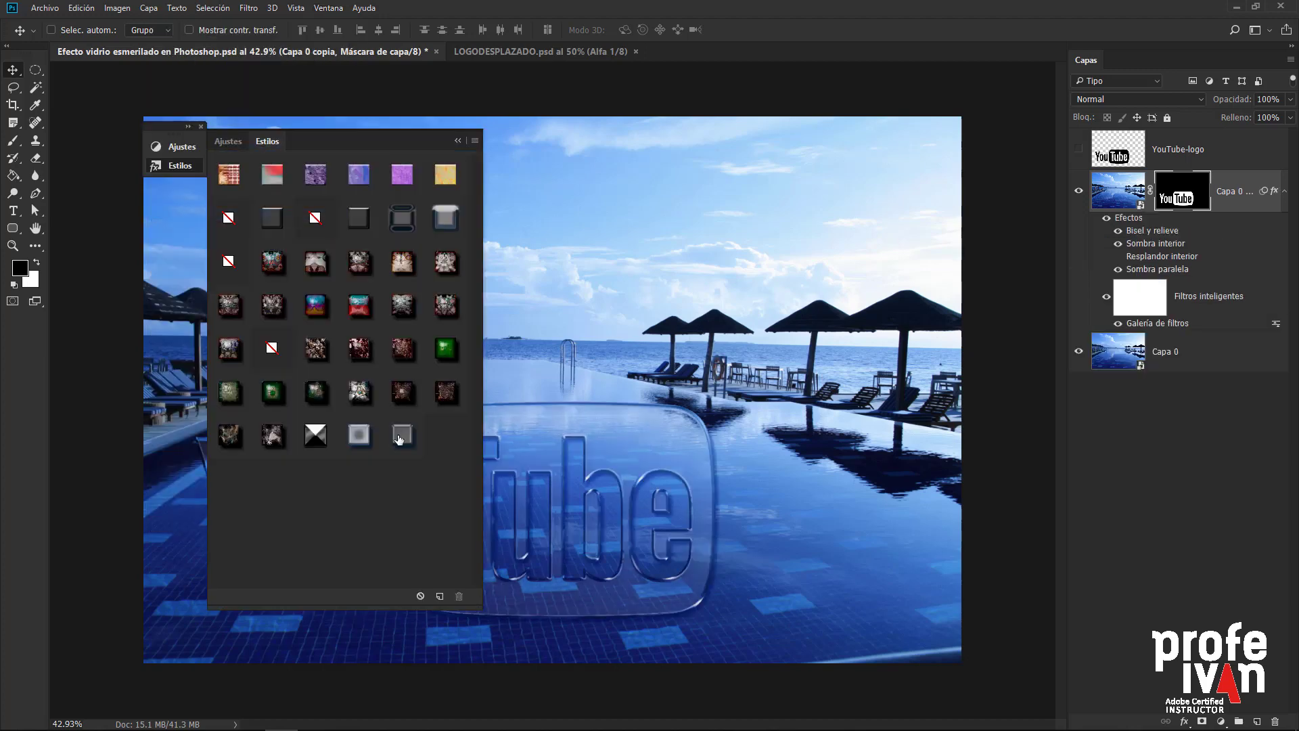
click(457, 140)
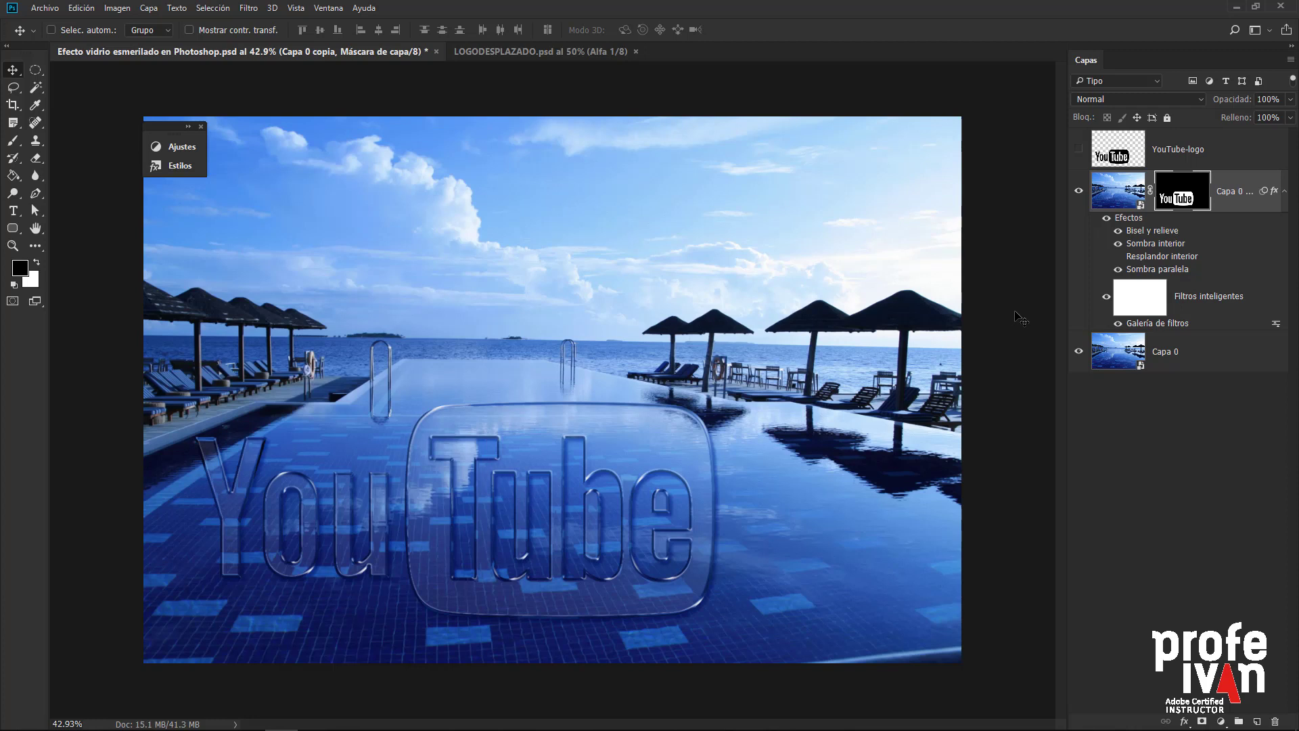